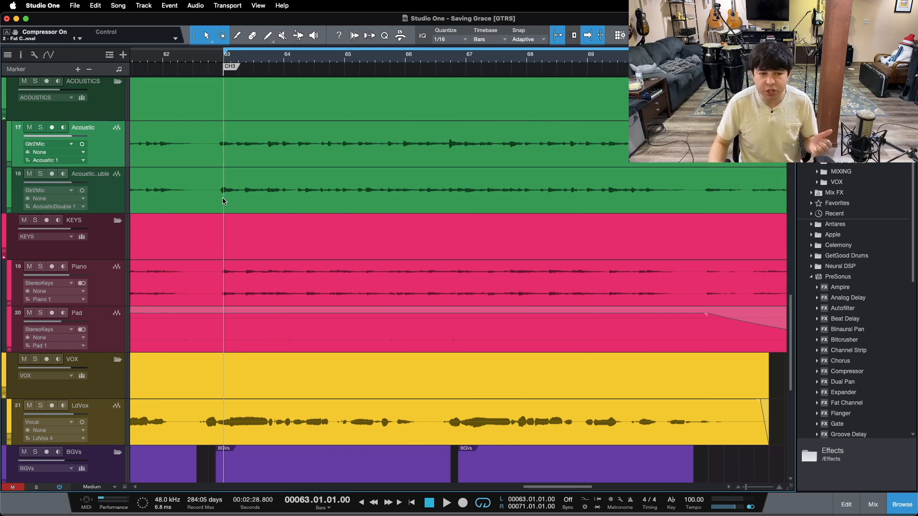
- Examine the acoustic, keys and vocal tracks in the arrangement across the whole song and around the CH3 marker
left_click_drag(405, 55, 472, 1)
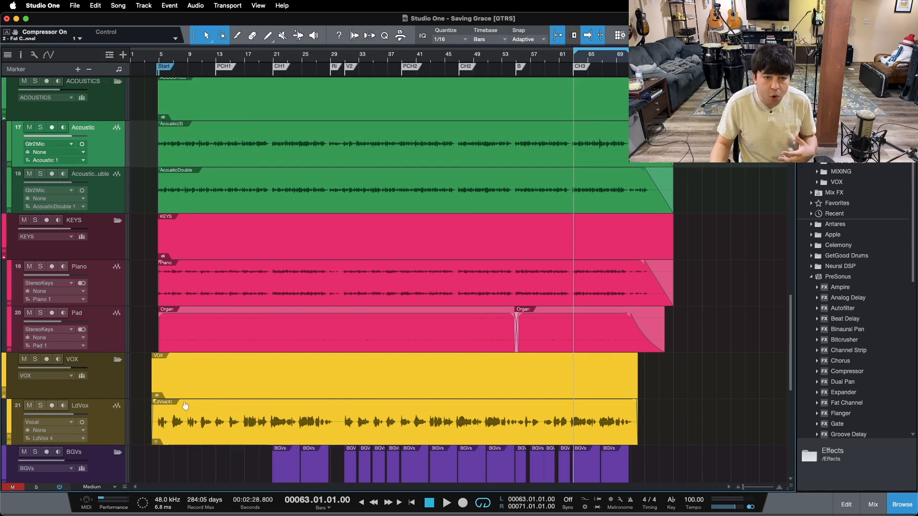
left_click_drag(614, 60, 461, 88)
scroll(455, 225, "up", 18)
scroll(456, 225, "down", 20)
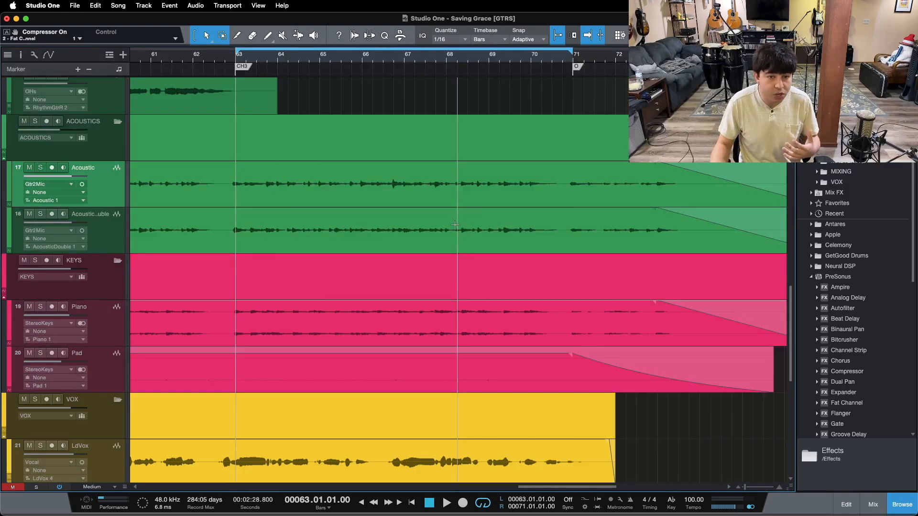
scroll(455, 225, "up", 2)
scroll(455, 225, "down", 14)
scroll(455, 225, "up", 19)
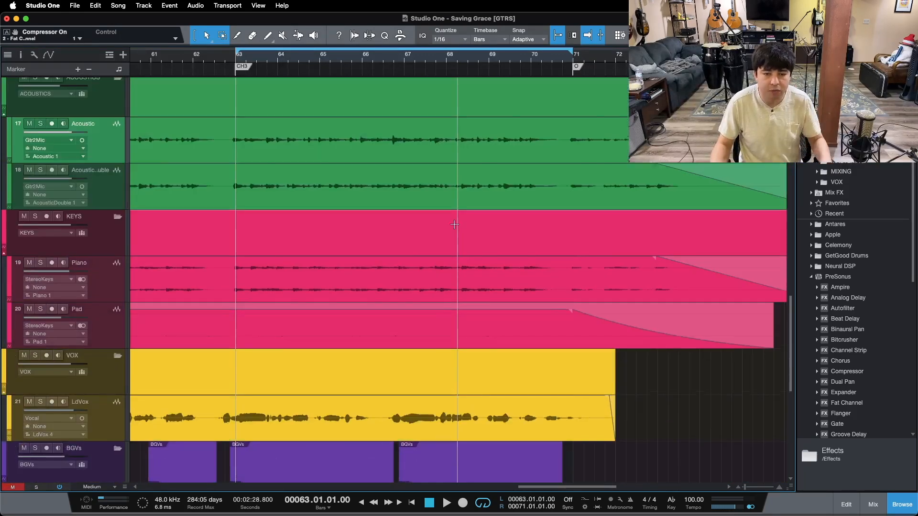
scroll(454, 224, "down", 6)
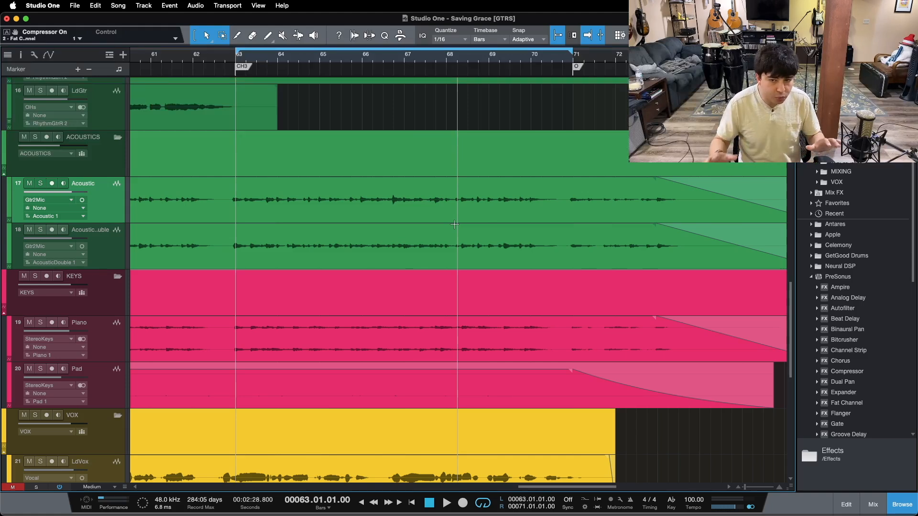
left_click_drag(413, 59, 461, 71)
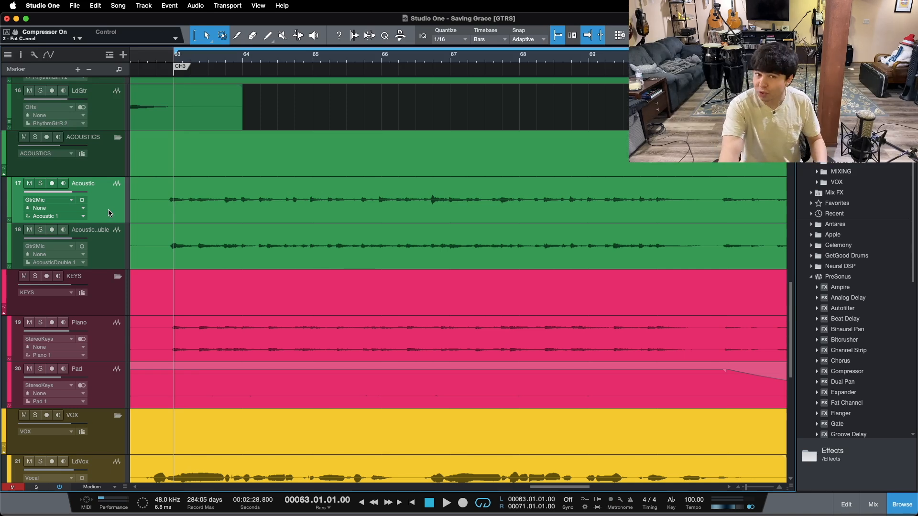
- Play the full mix from the CH3 marker while looking over the acoustic, keys and vocal tracks
key("space")
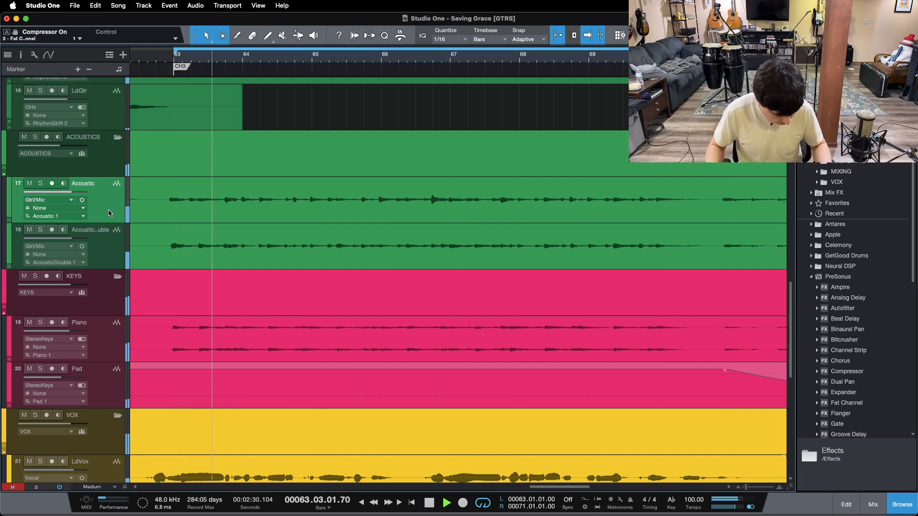
scroll(215, 143, "down", 2)
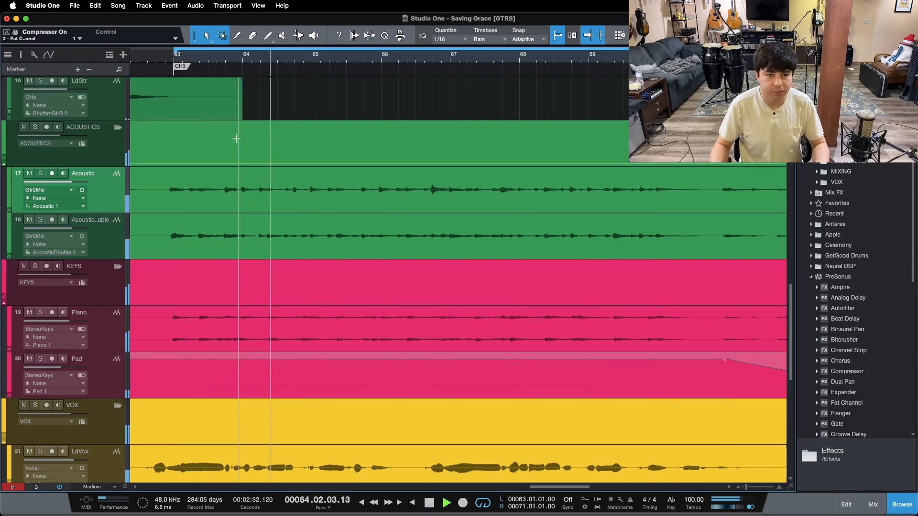
scroll(236, 138, "down", 3)
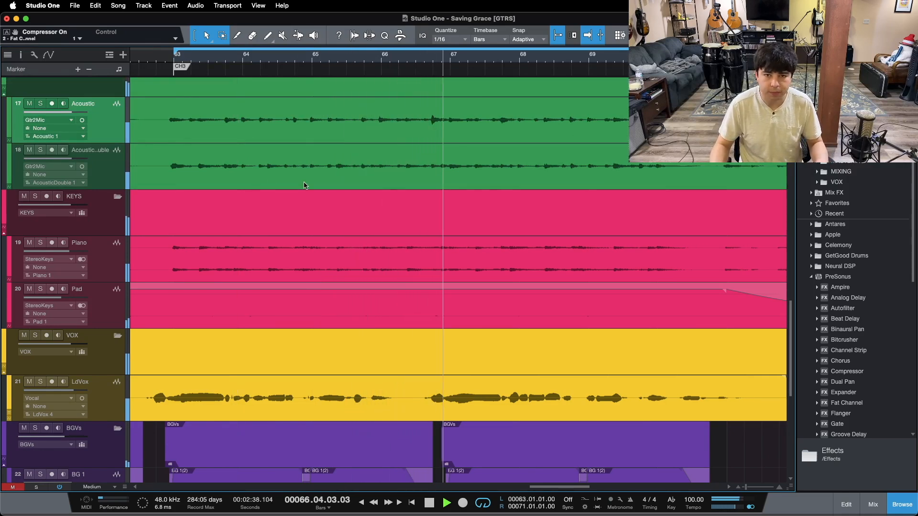
scroll(268, 177, "up", 1)
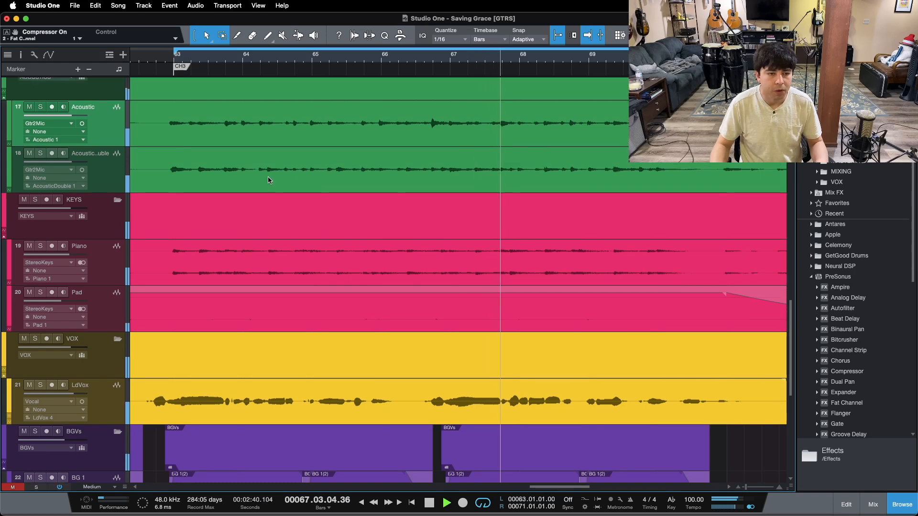
scroll(267, 180, "up", 2)
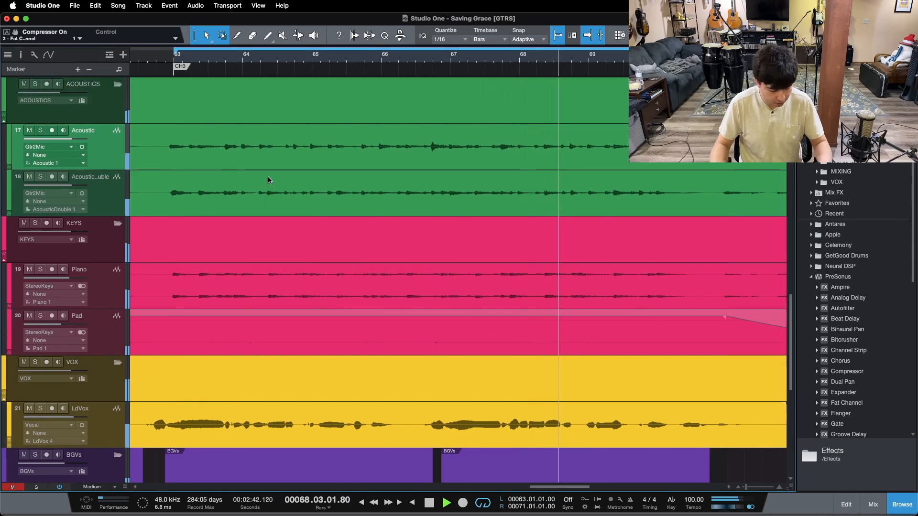
- Show the mixer, solo the ACOUSTICS bus to hear it alone, and stop playback
key("F3")
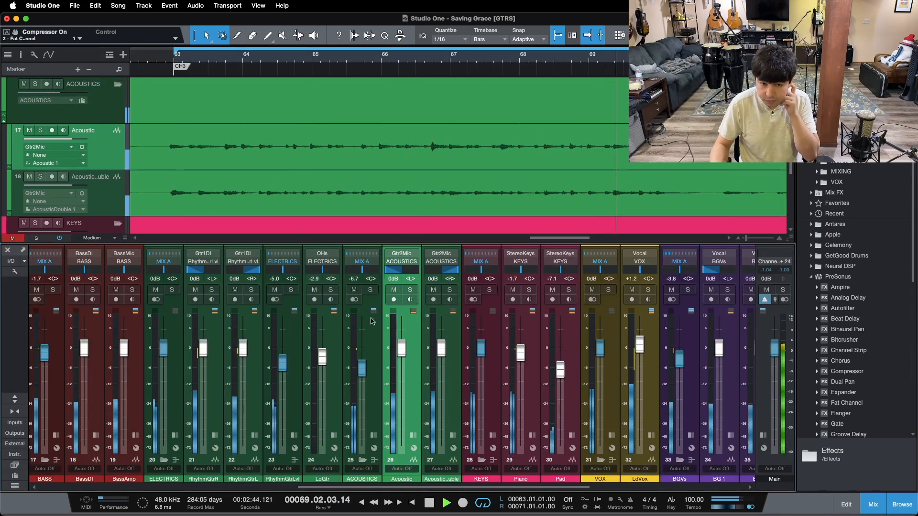
left_click(372, 291)
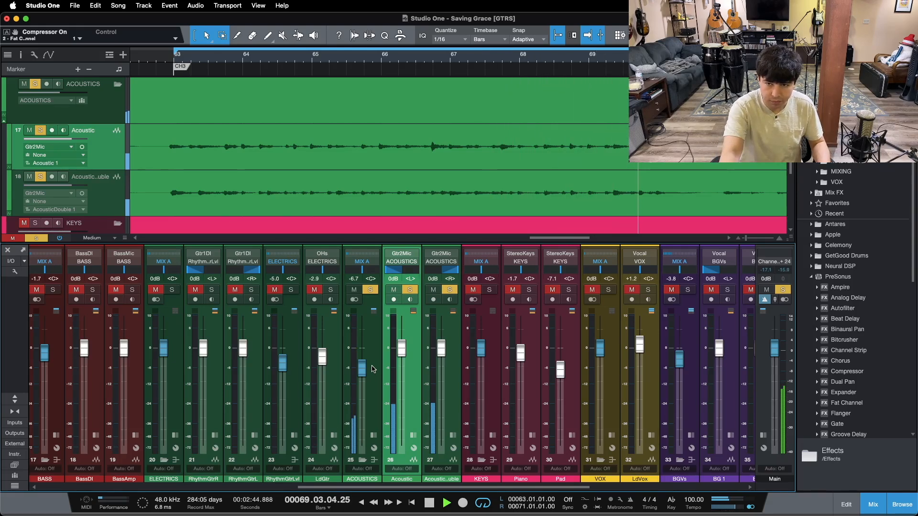
key("space")
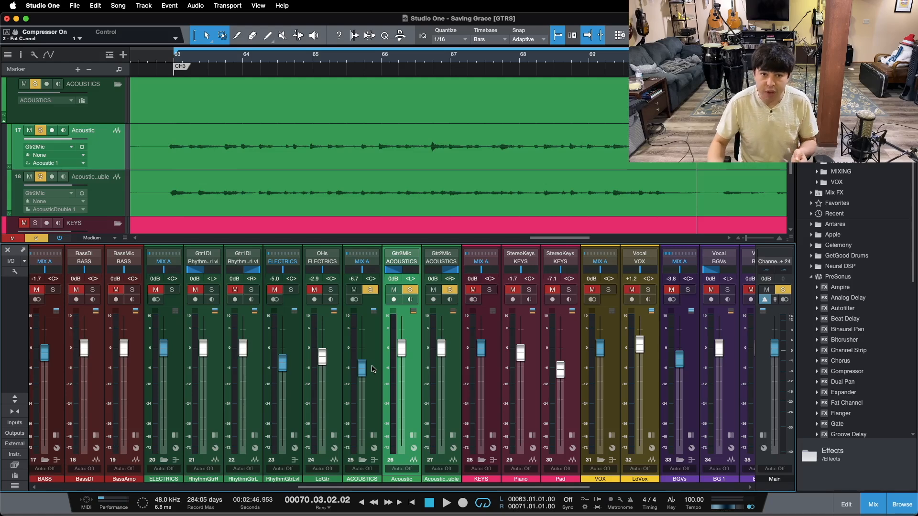
- Hide the mixer and unsolo the ACOUSTICS bus
key("z")
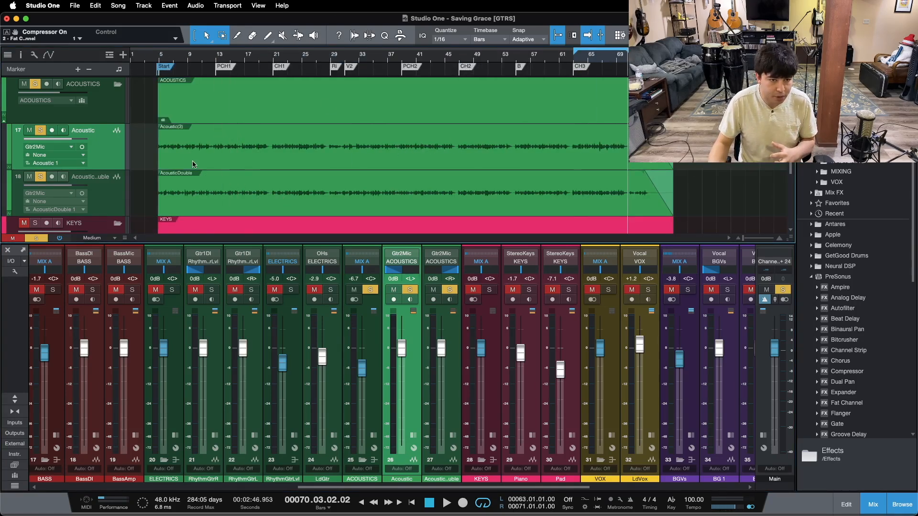
key("F3")
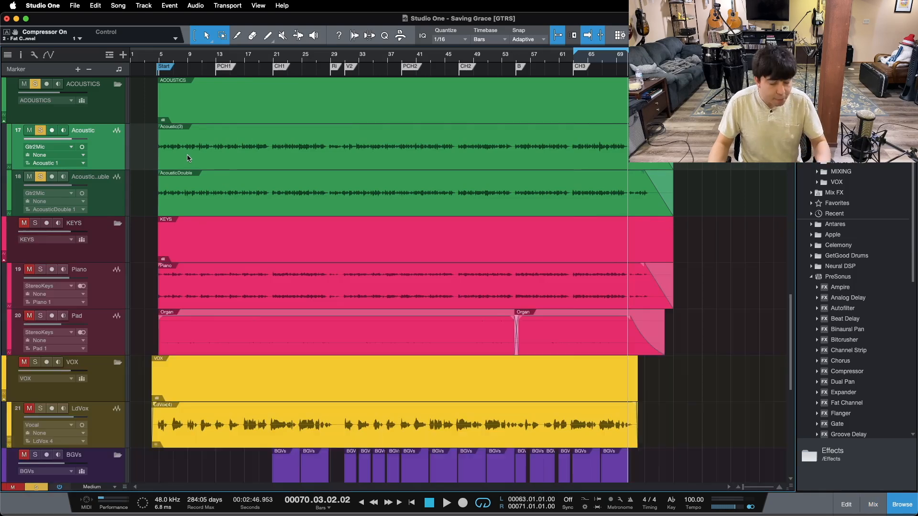
key("s")
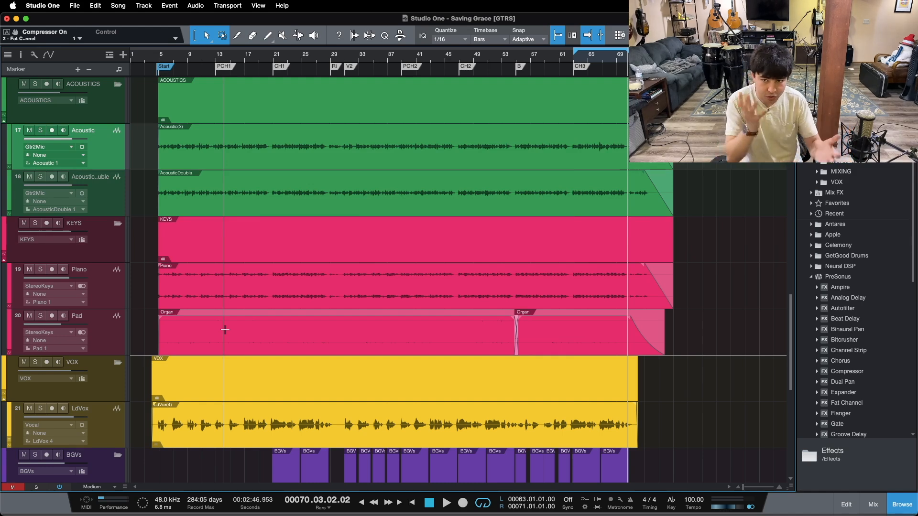
- Show the mixer, expand the ACOUSTICS bus inserts, and open the first Pro EQ, placing its window clear of the channel
key("F3")
left_click_drag(596, 56, 439, 93)
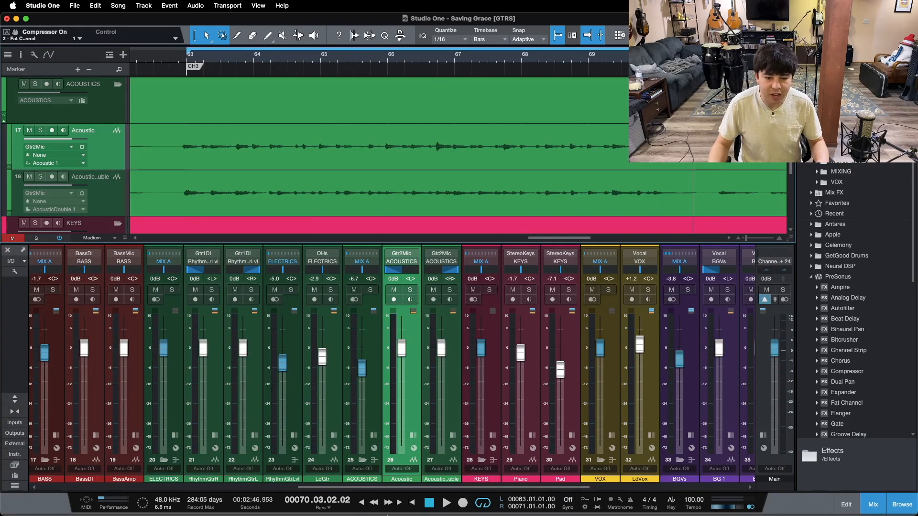
left_click(375, 436)
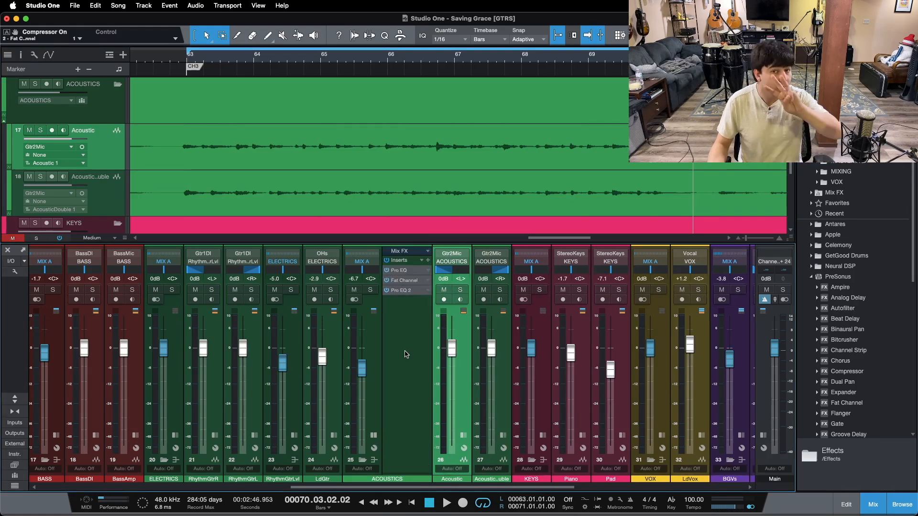
left_click(405, 354)
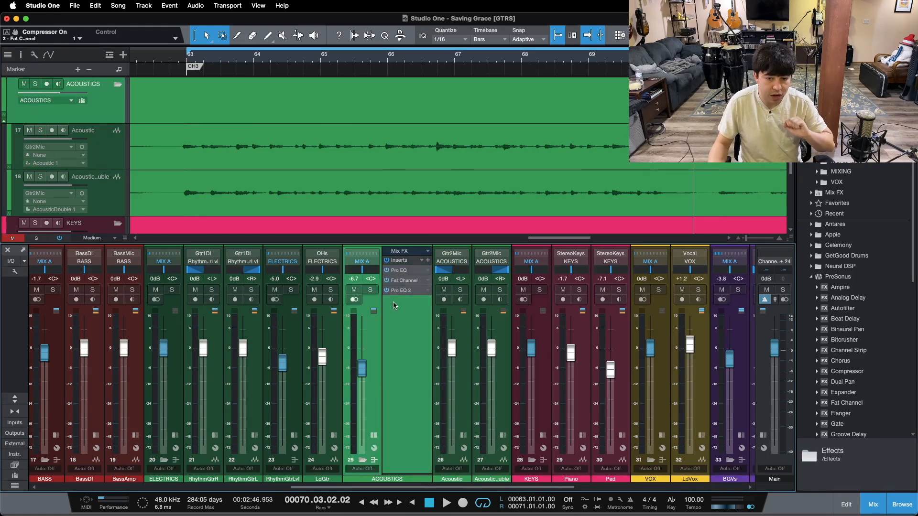
left_click(396, 271)
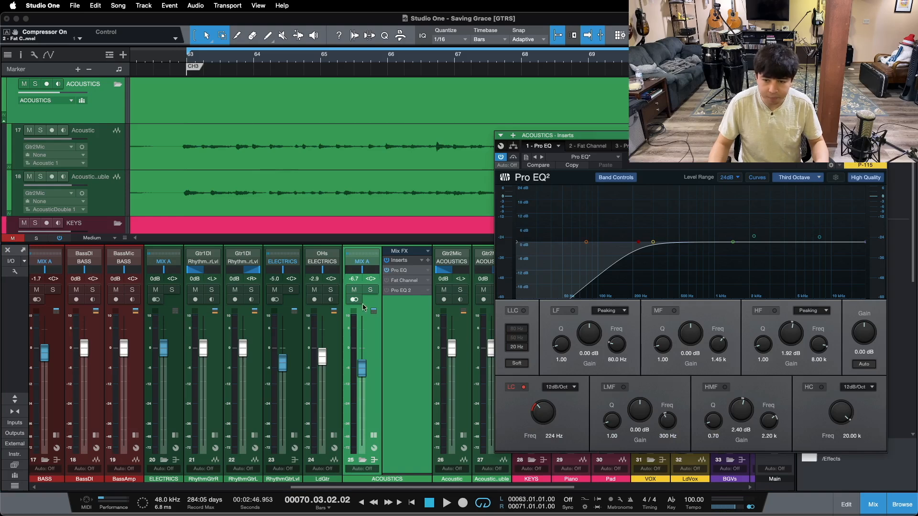
left_click_drag(747, 166, 583, 169)
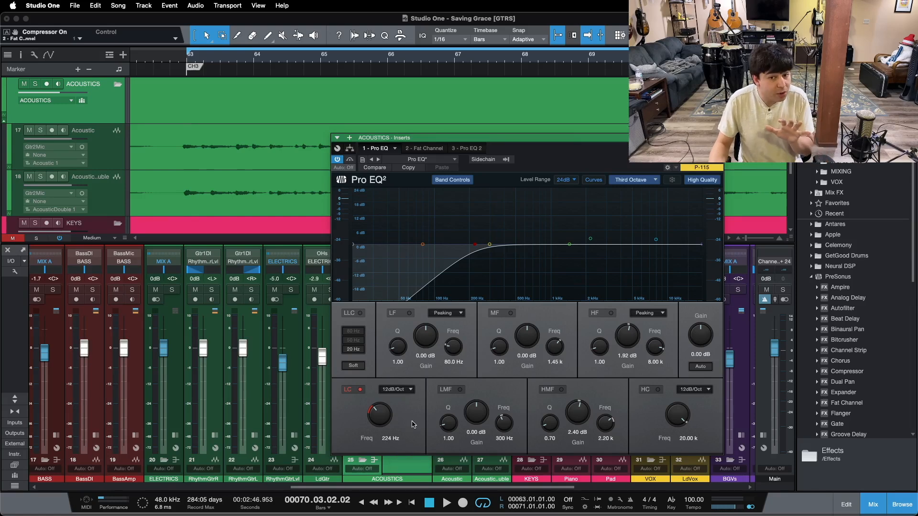
left_click_drag(563, 159, 669, 171)
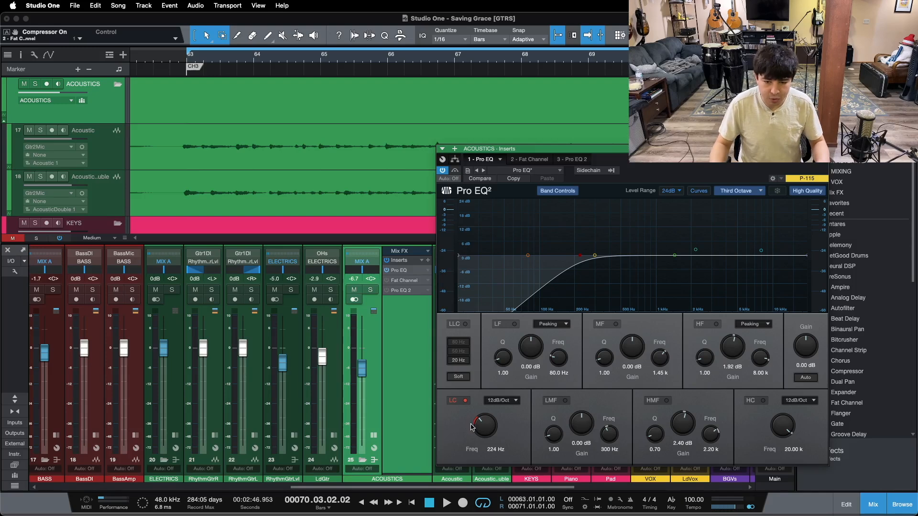
- Turn off the Pro EQ's low cut and play from the CH3 marker with the ACOUSTICS bus soloed
left_click(463, 402)
key("space")
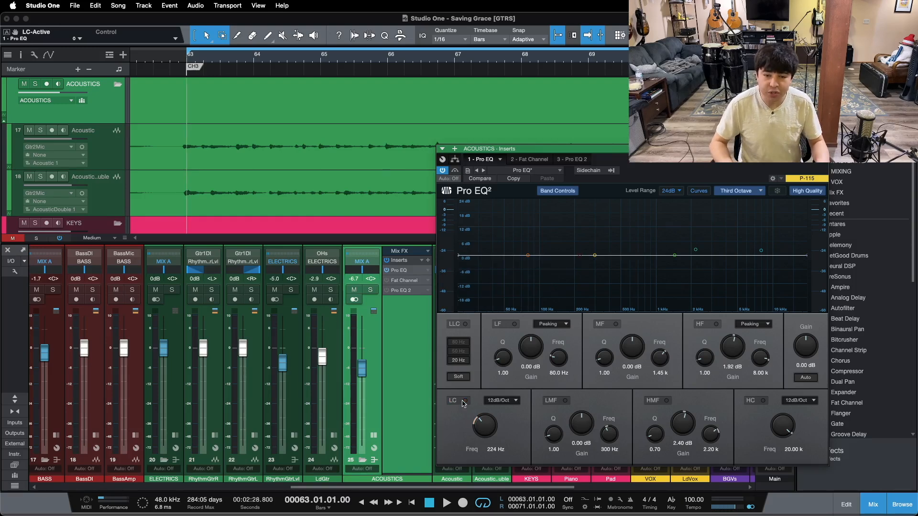
key("space")
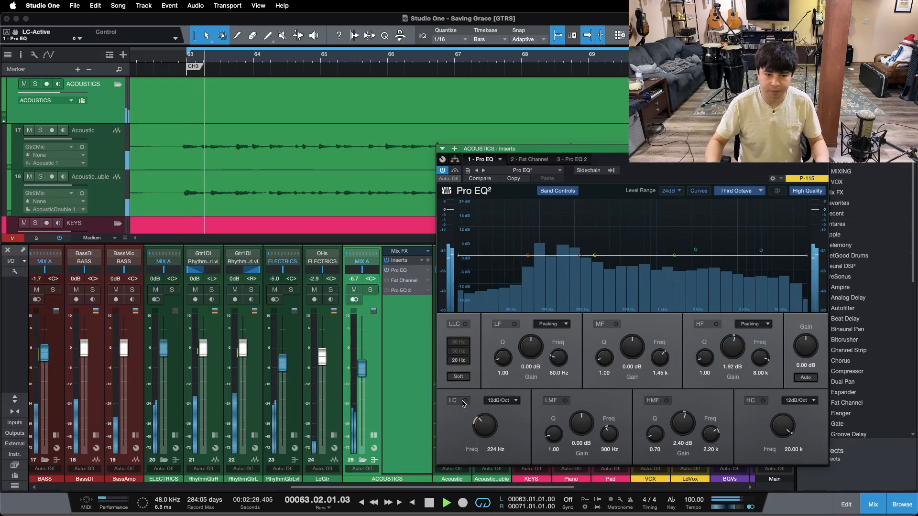
key("s")
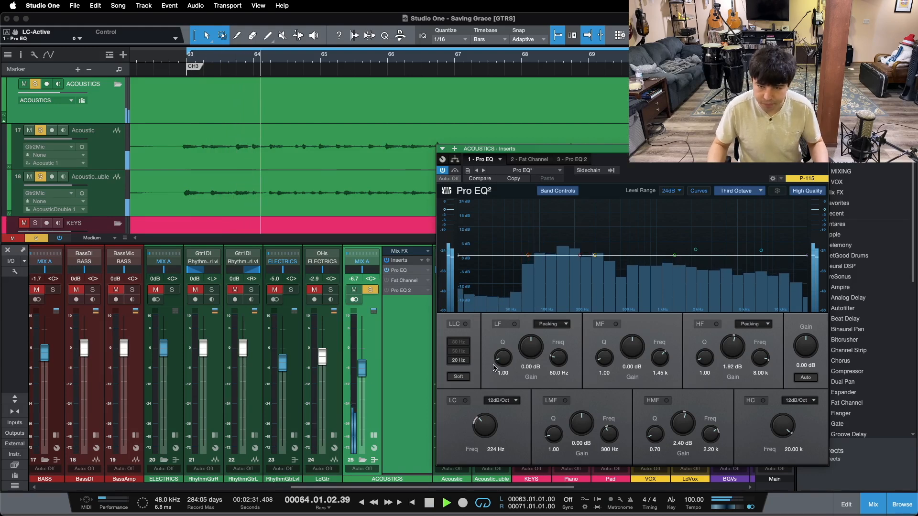
- Re-enable the Pro EQ's low cut during playback and glance at the Fat Channel compressor before returning to the EQ
left_click(463, 403)
left_click(523, 159)
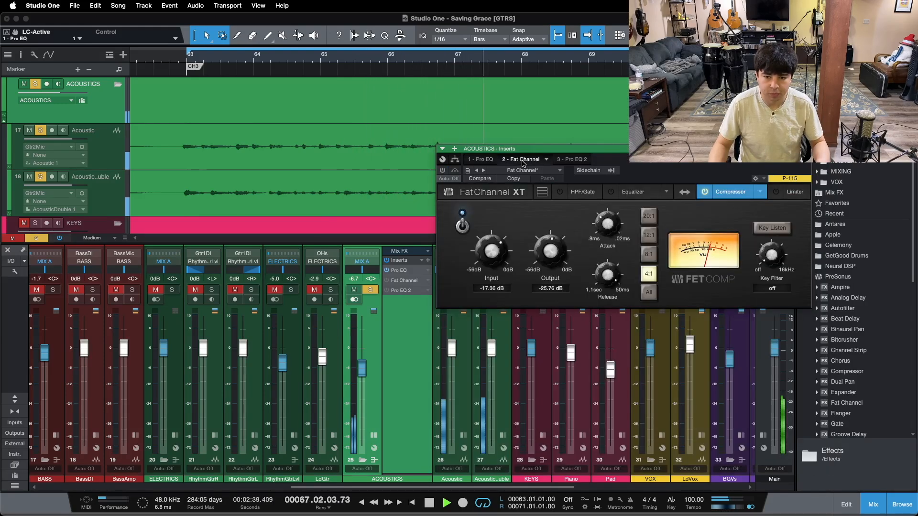
left_click(488, 161)
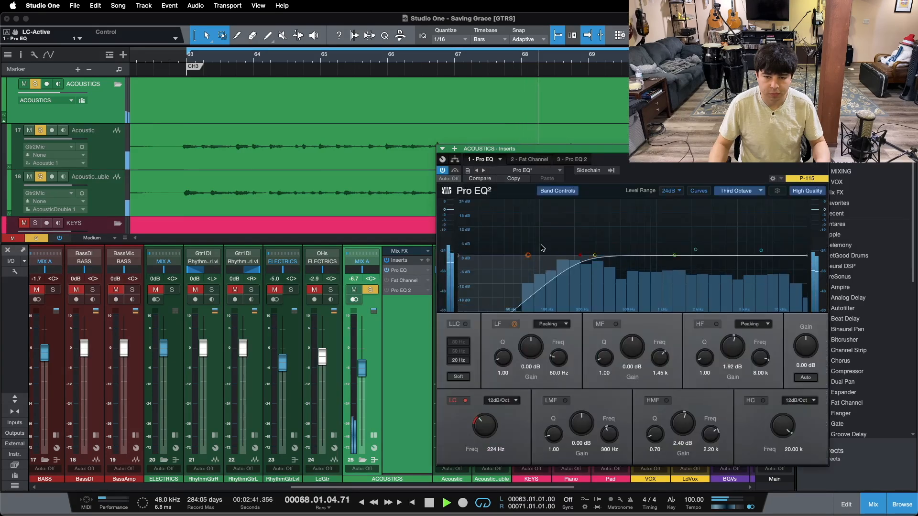
- Compare the soloed acoustics without and with the Pro EQ low cut, restarting playback from CH3, and stop playback
left_click(453, 403)
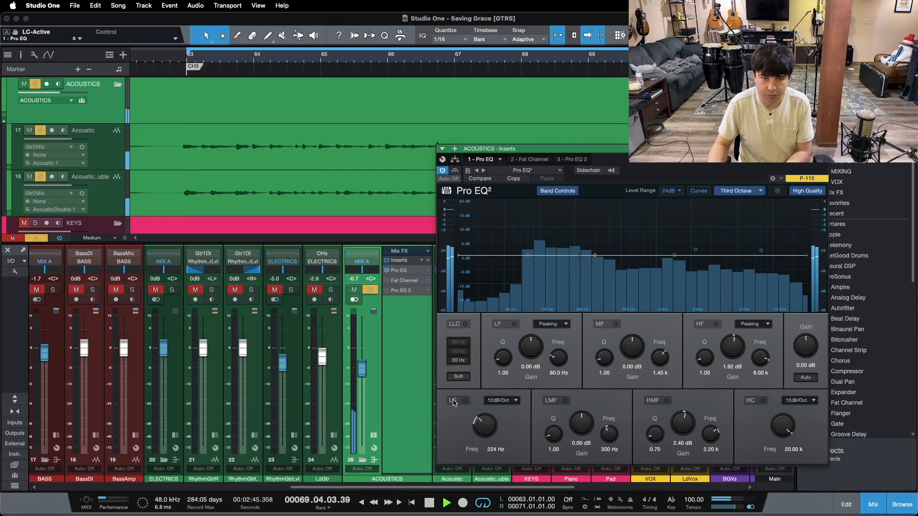
key("space")
key("space")
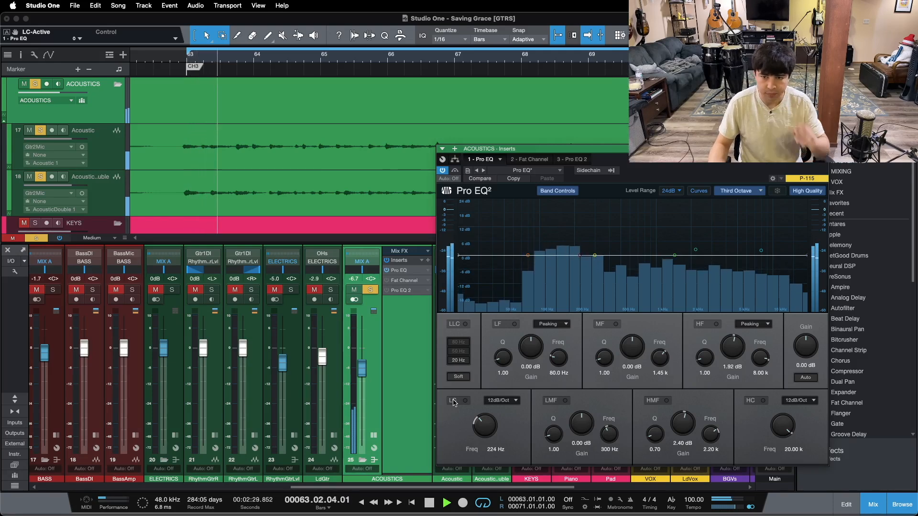
left_click(453, 403)
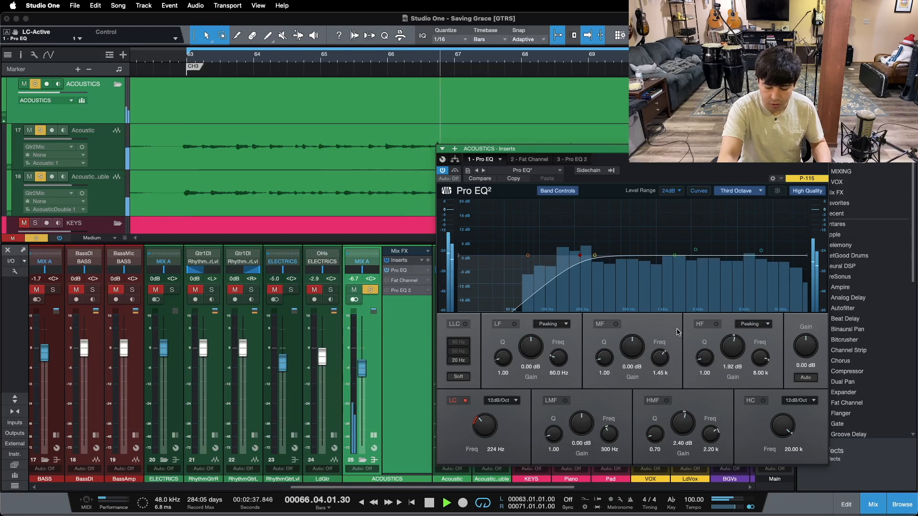
key("space")
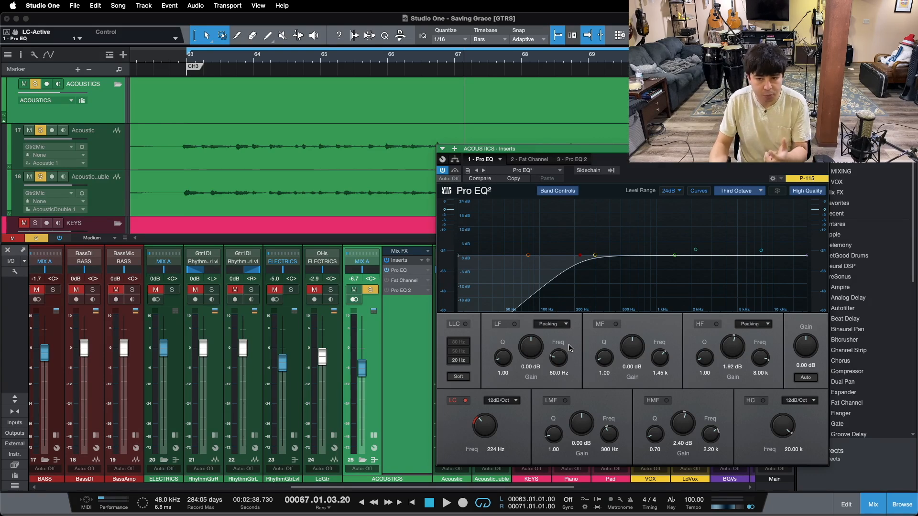
- Replay the soloed acoustics from the CH3 marker with the low cut off, switching it back on during playback
key("space")
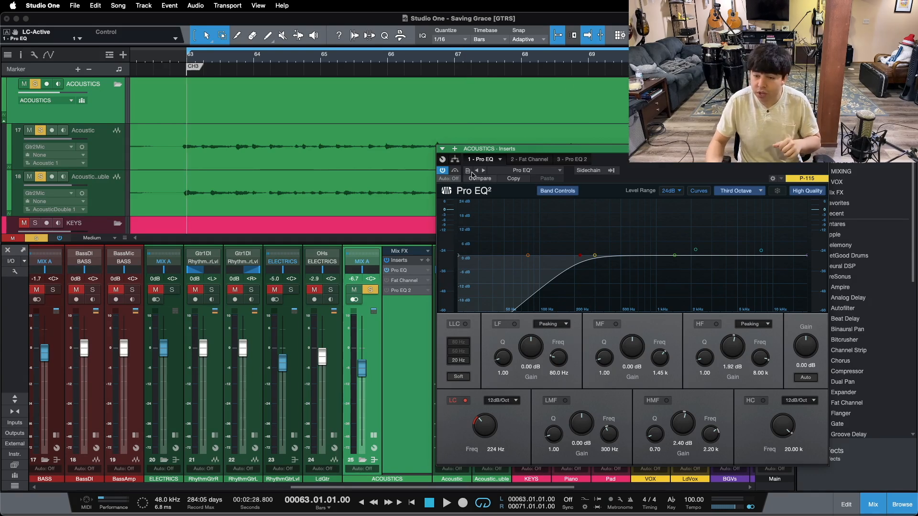
left_click(450, 400)
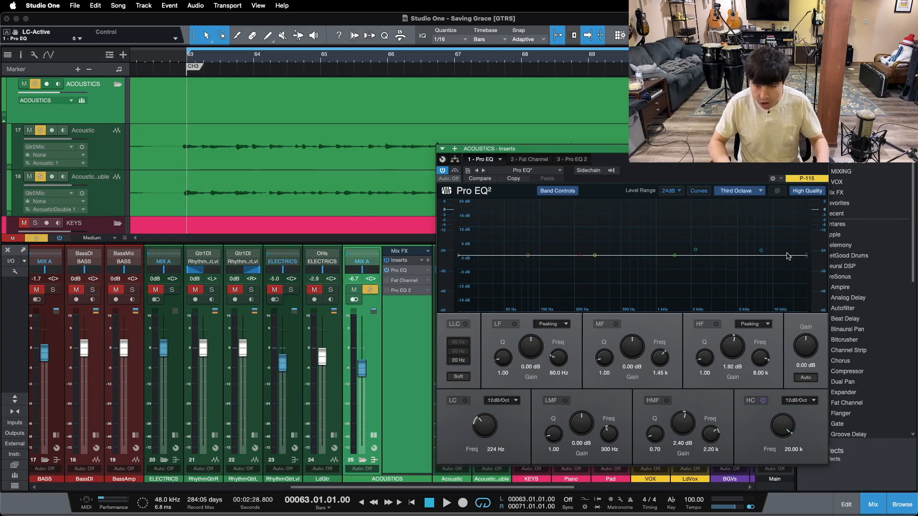
key("space")
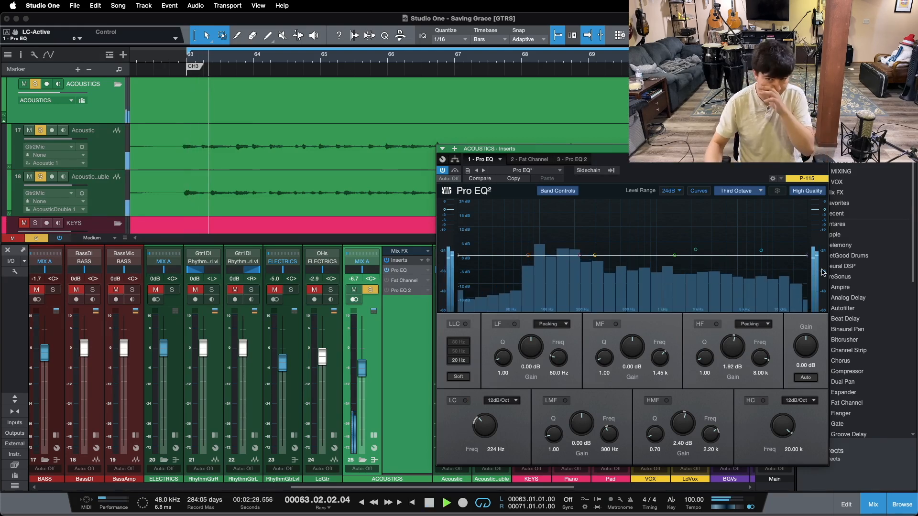
left_click(463, 402)
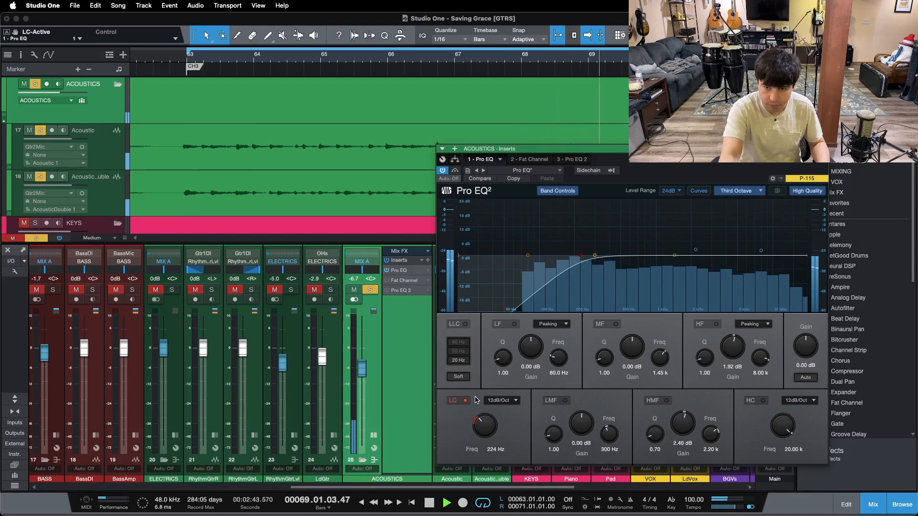
- Stop playback and activate the Fat Channel XT insert on the ACOUSTICS bus
key("space")
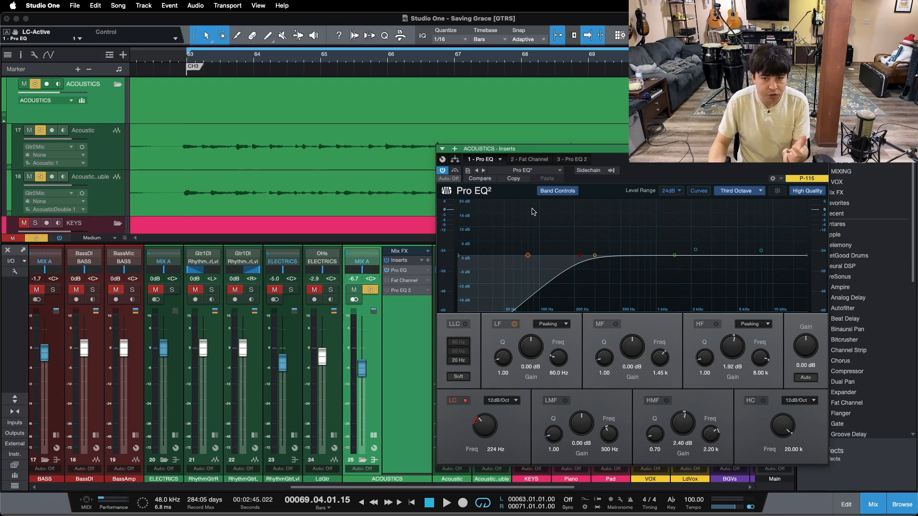
left_click(528, 162)
left_click_drag(645, 172, 643, 279)
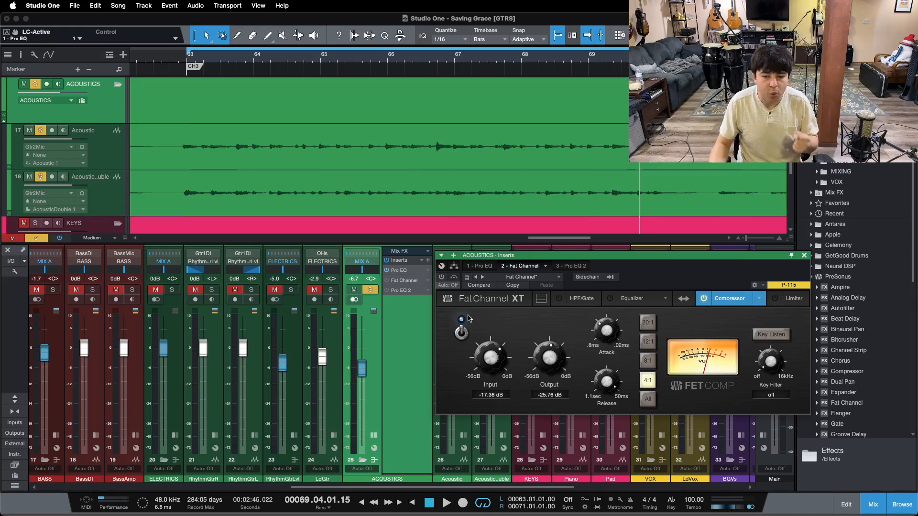
left_click(441, 277)
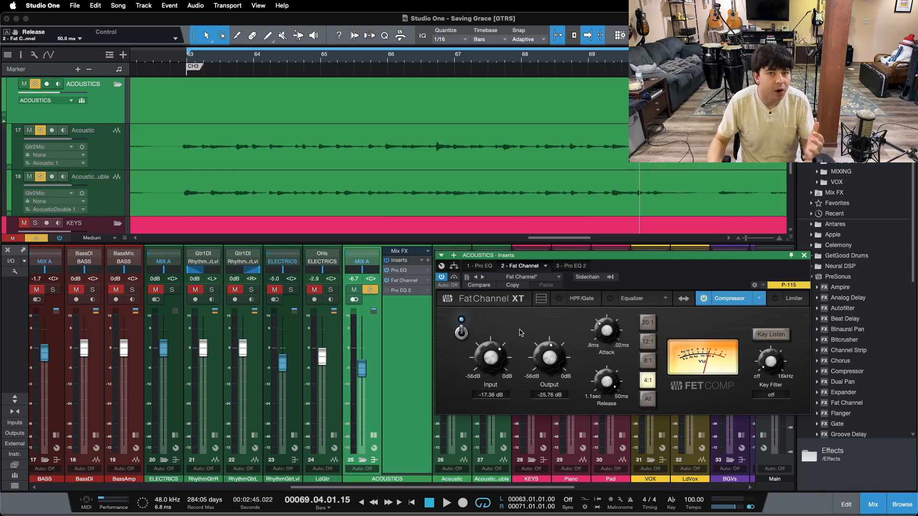
- Play the soloed acoustics from CH3 with the FET compressor off, switching it on, off and on again during playback
left_click(461, 333)
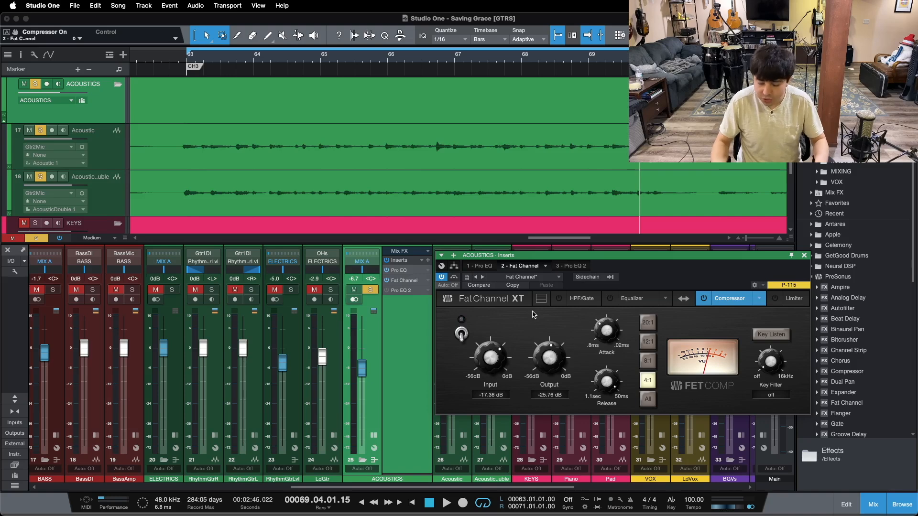
key("space")
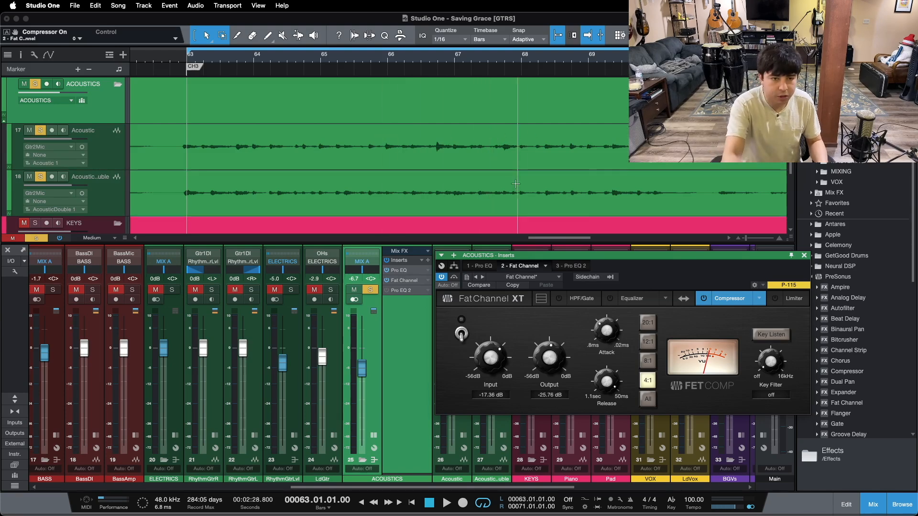
key("space")
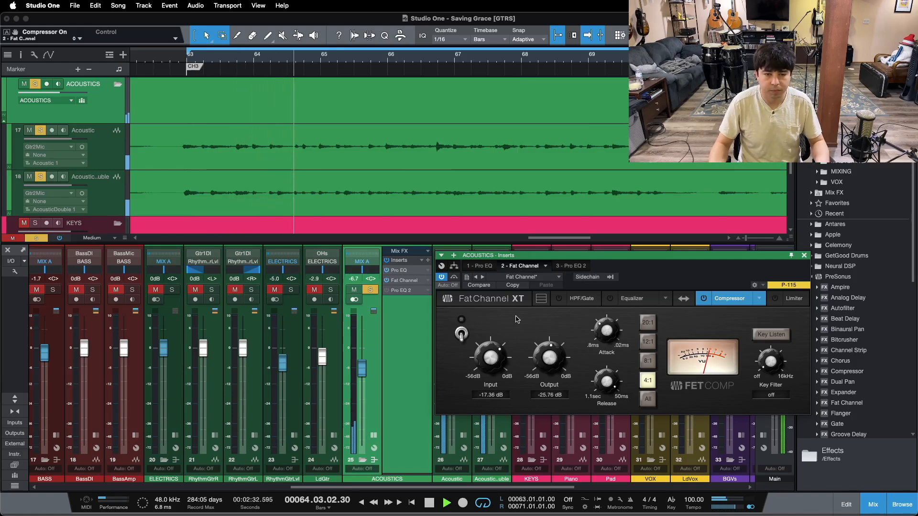
left_click(461, 333)
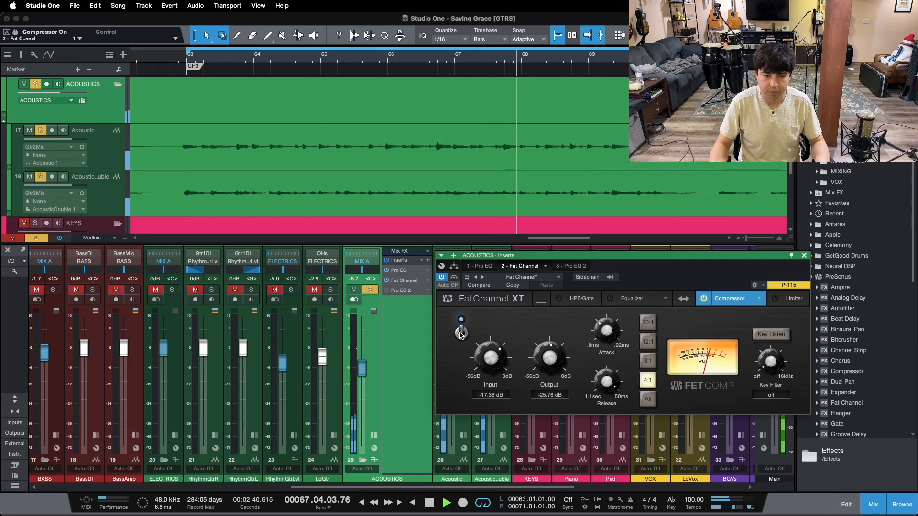
left_click(460, 333)
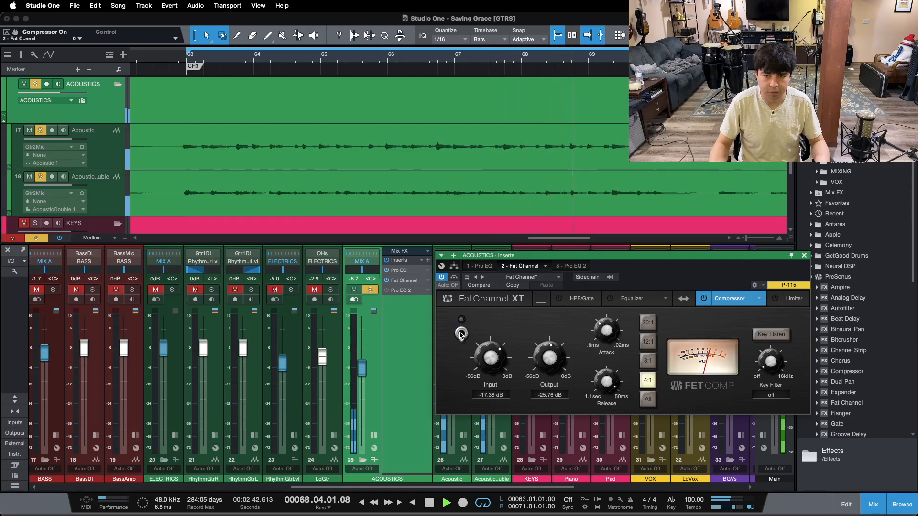
left_click(461, 333)
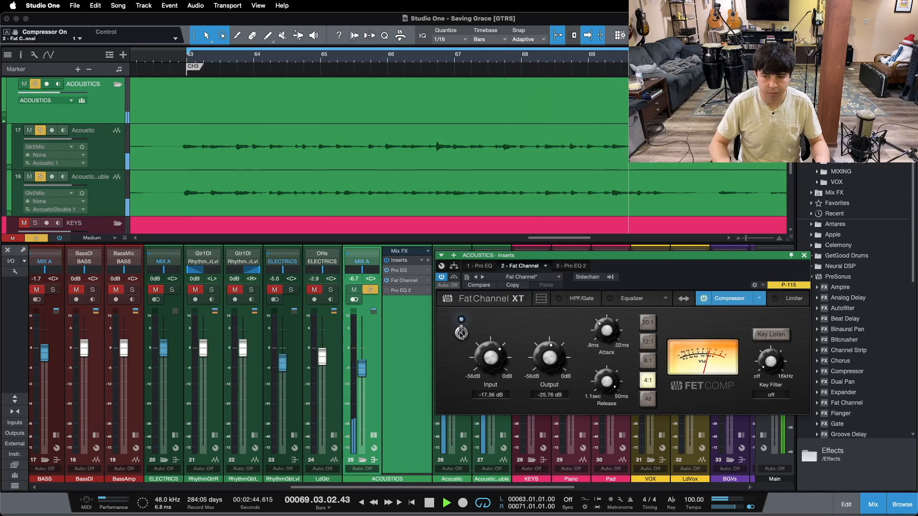
- Restart playback from CH3, compare the acoustics without and with the FET compressor, and stop with it enabled
key("space")
key("space")
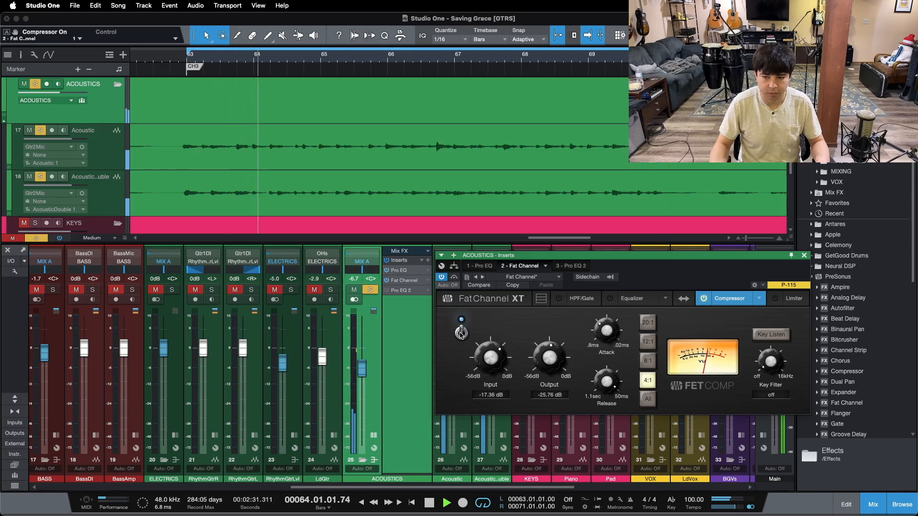
left_click(460, 333)
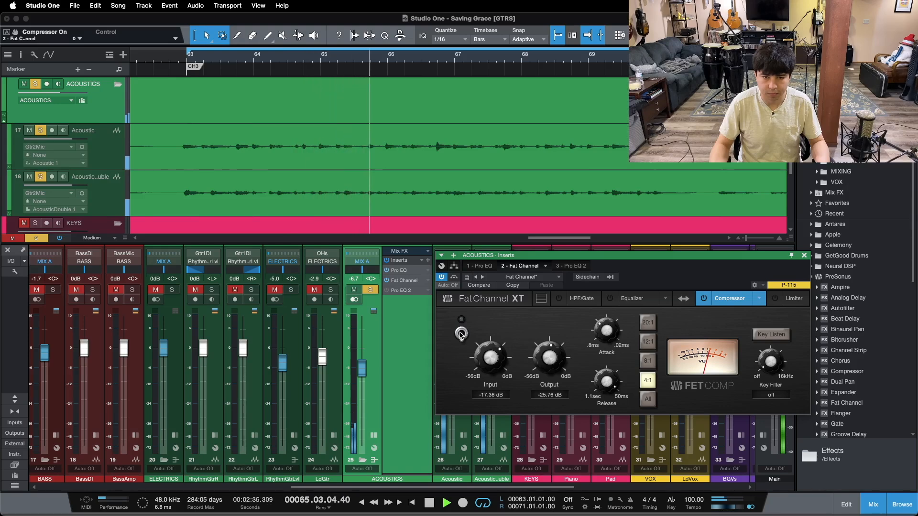
left_click(460, 333)
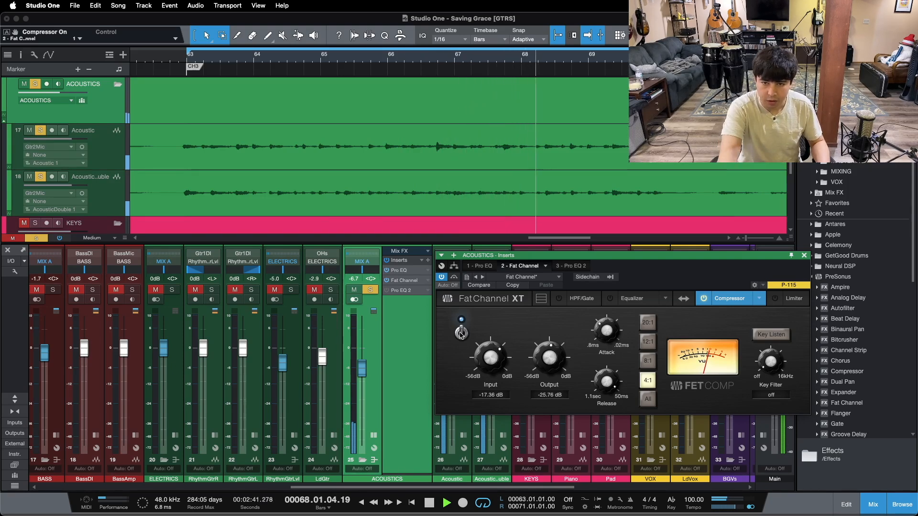
key("space")
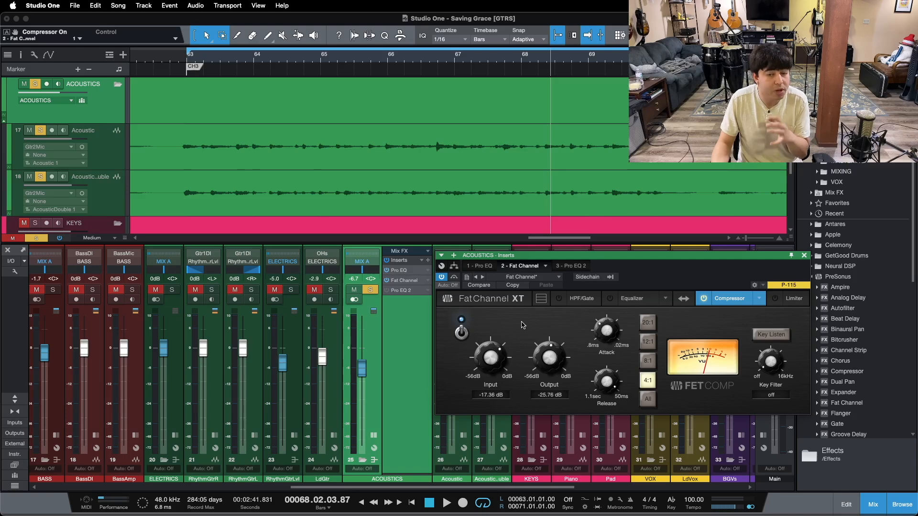
- Review the ACOUSTICS bus's Pro EQ, Fat Channel and Pro EQ 2 inserts, returning to the first Pro EQ
left_click(491, 267)
left_click_drag(654, 278, 653, 210)
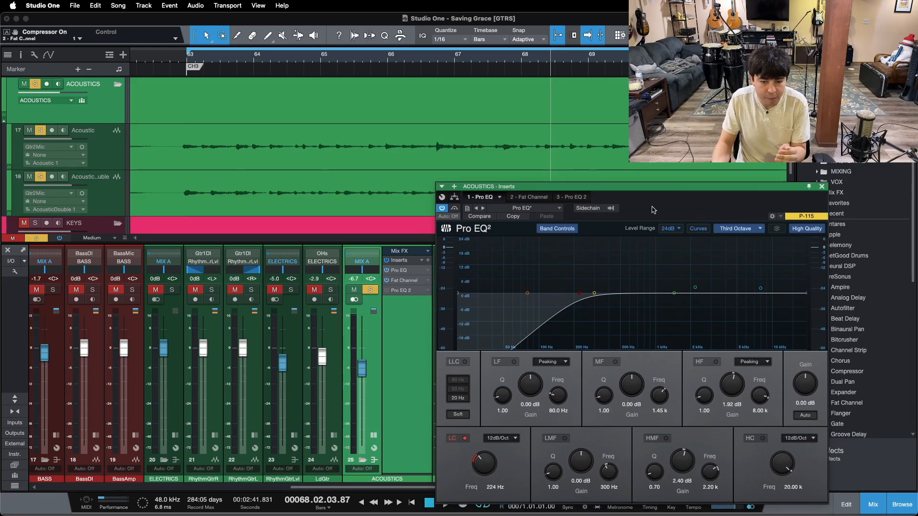
left_click(528, 198)
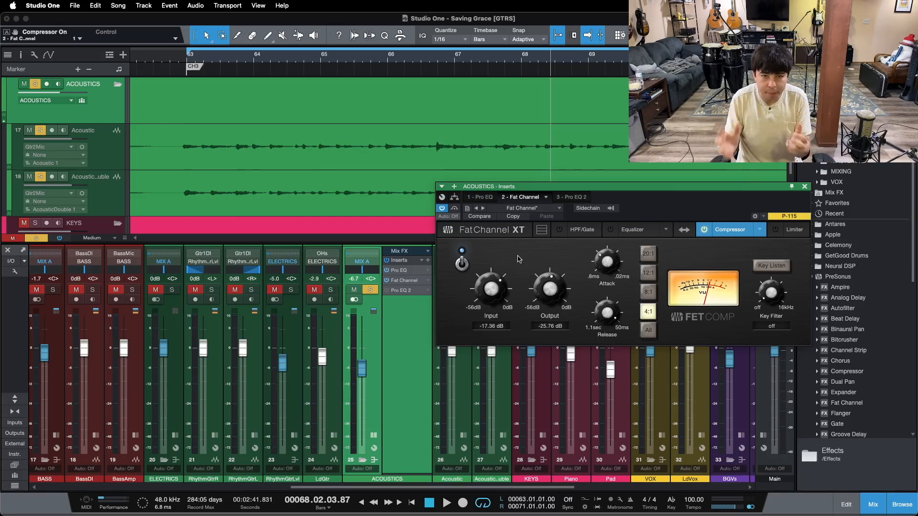
left_click(487, 197)
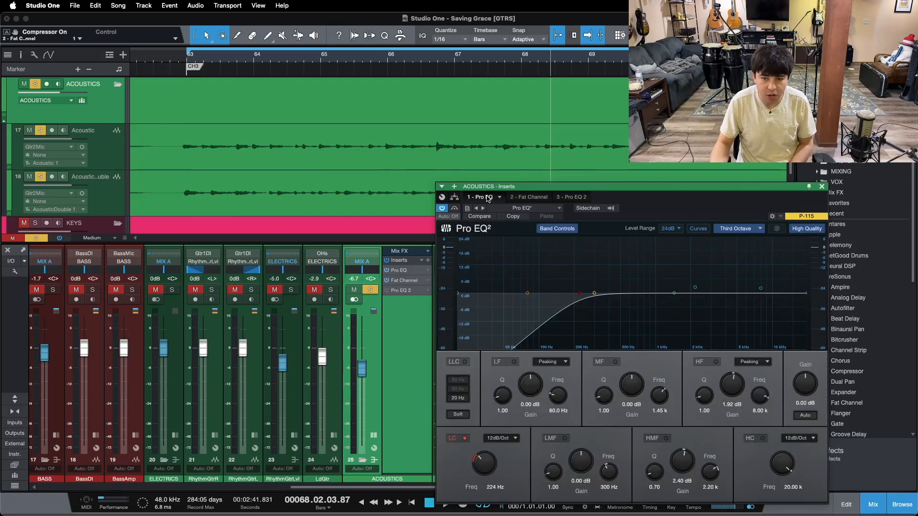
left_click(566, 197)
left_click(484, 197)
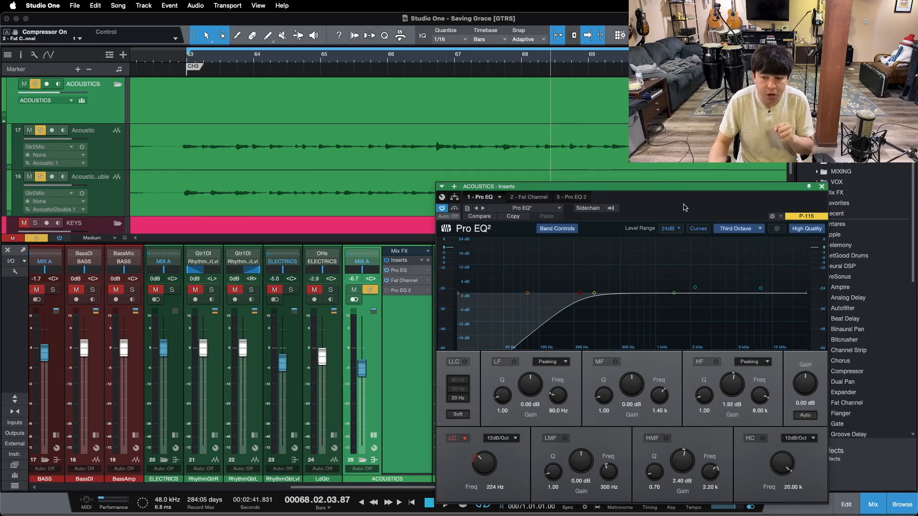
- Compare the acoustics from CH3 without and with the Pro EQ's HF band, leave the band enabled and stop playback
left_click(702, 366)
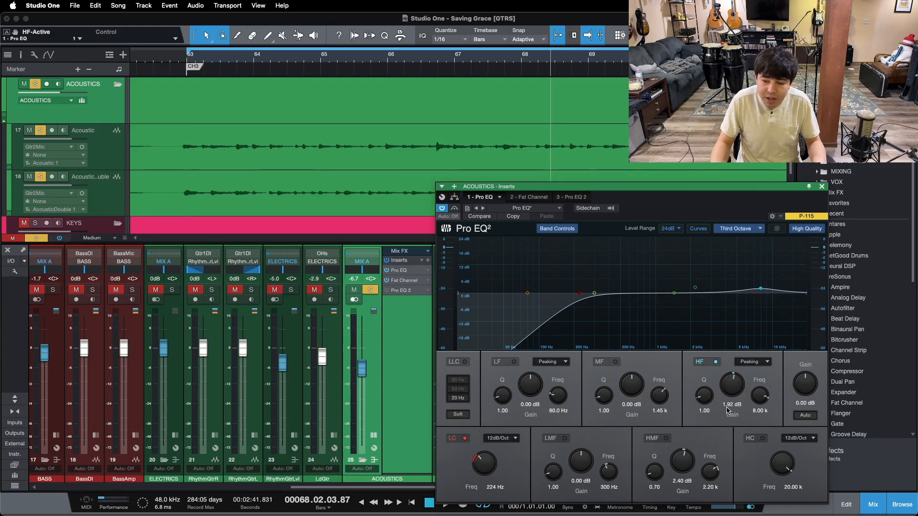
left_click(716, 363)
key("space")
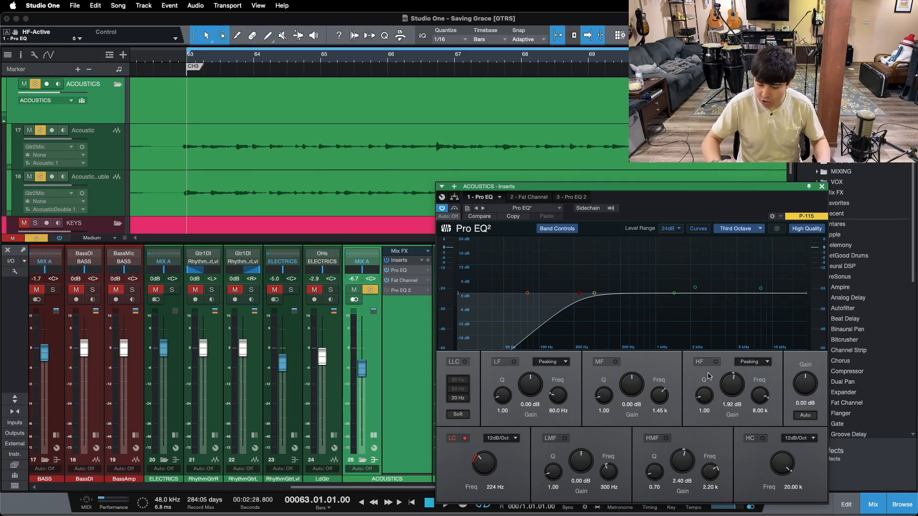
key("space")
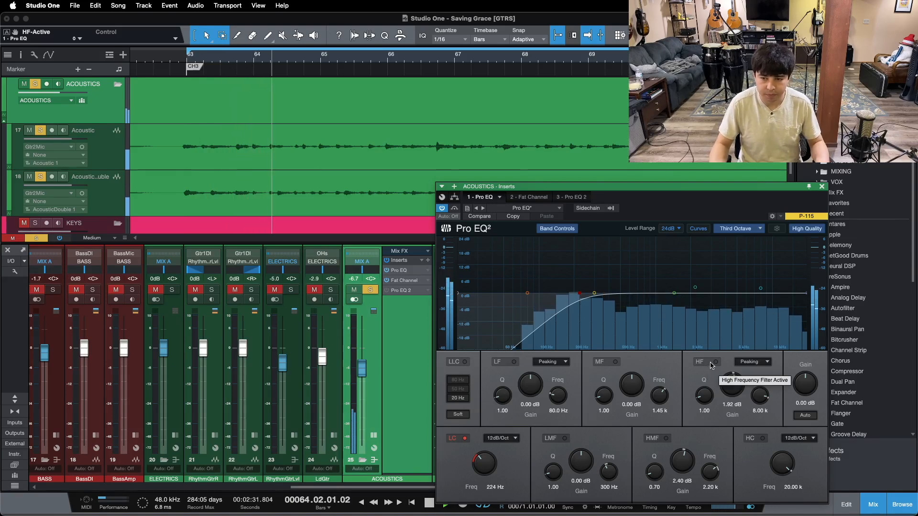
left_click(711, 363)
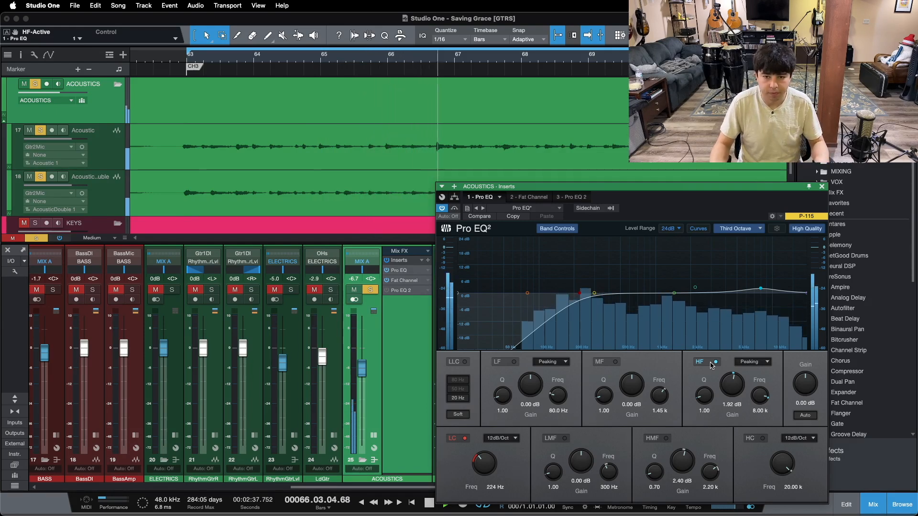
left_click(712, 364)
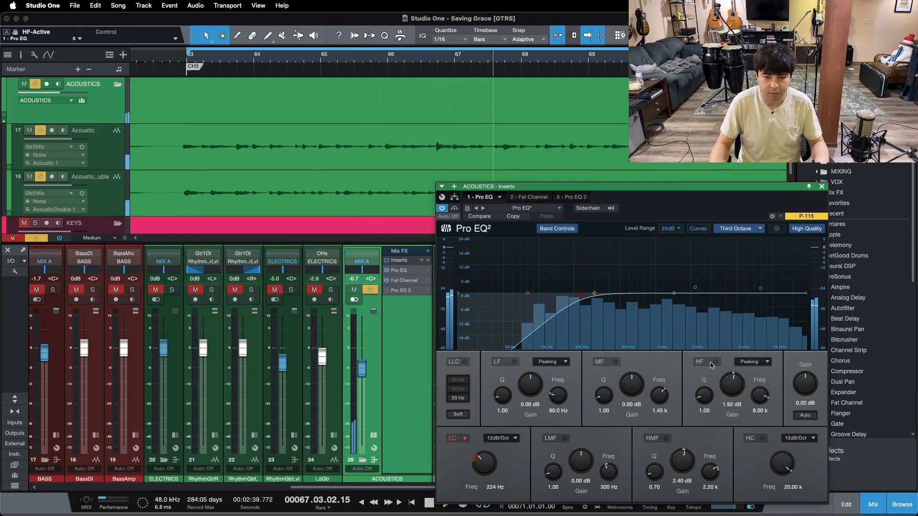
left_click(711, 363)
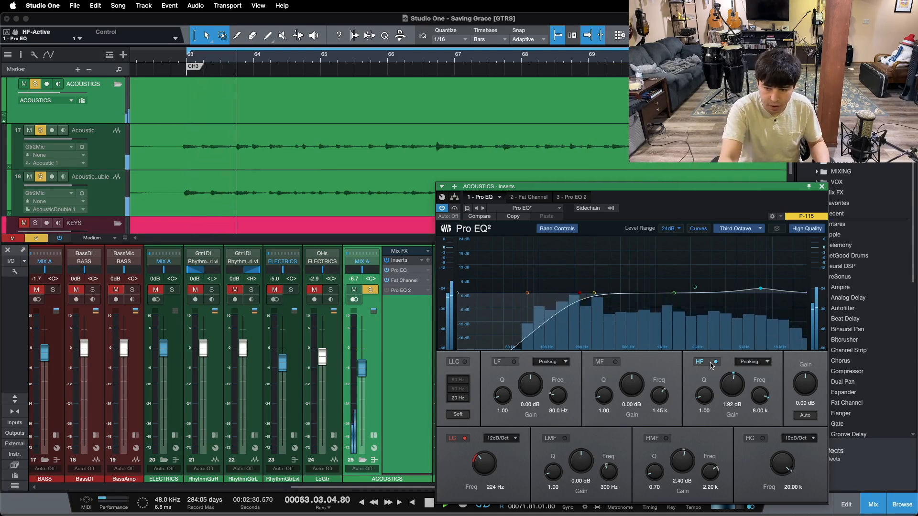
key("space")
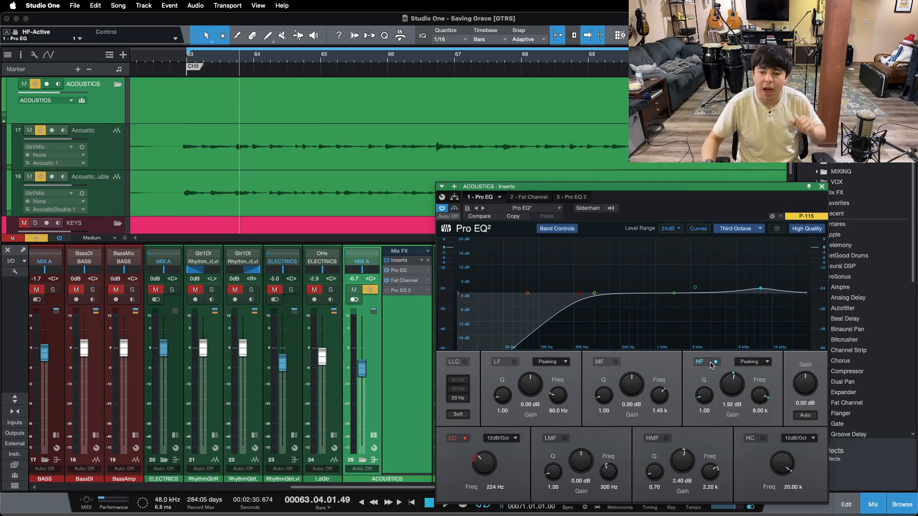
- Play the acoustics from CH3 with the Pro EQ's HMF band off, enabling the band during playback
left_click(666, 438)
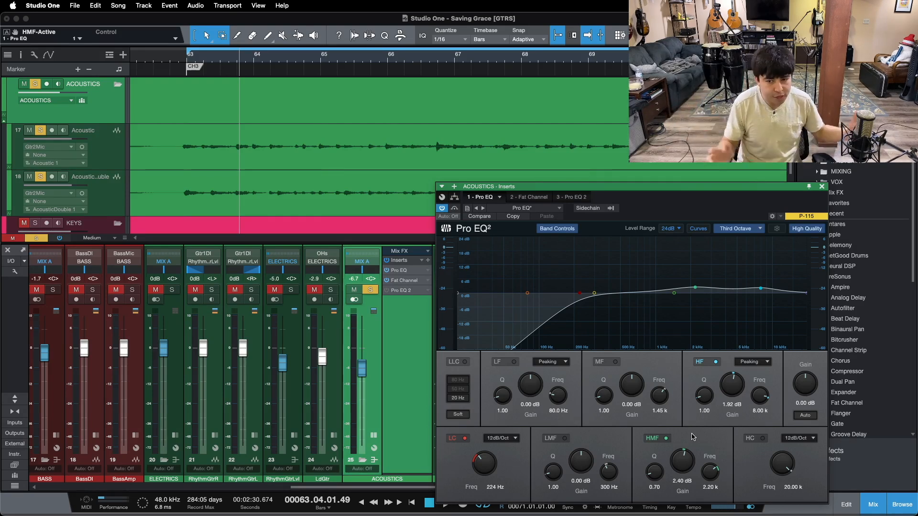
left_click(659, 439)
key("KP_1")
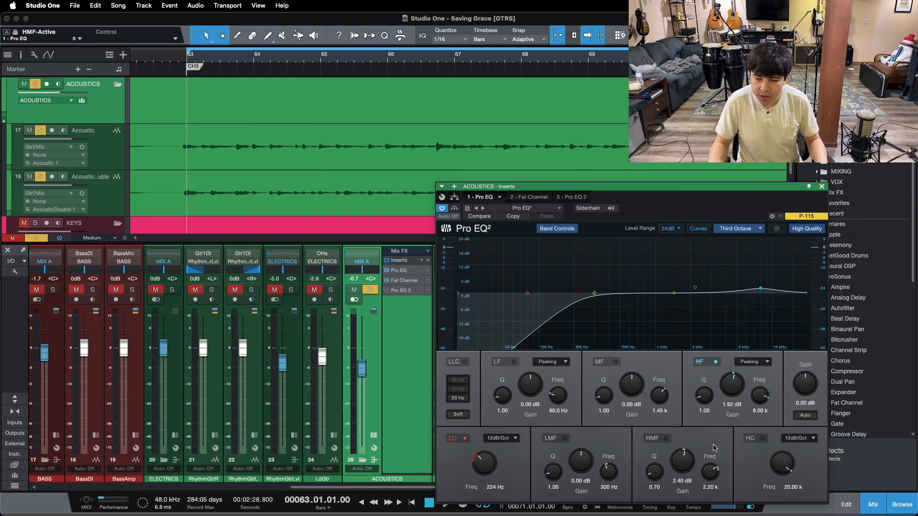
key("space")
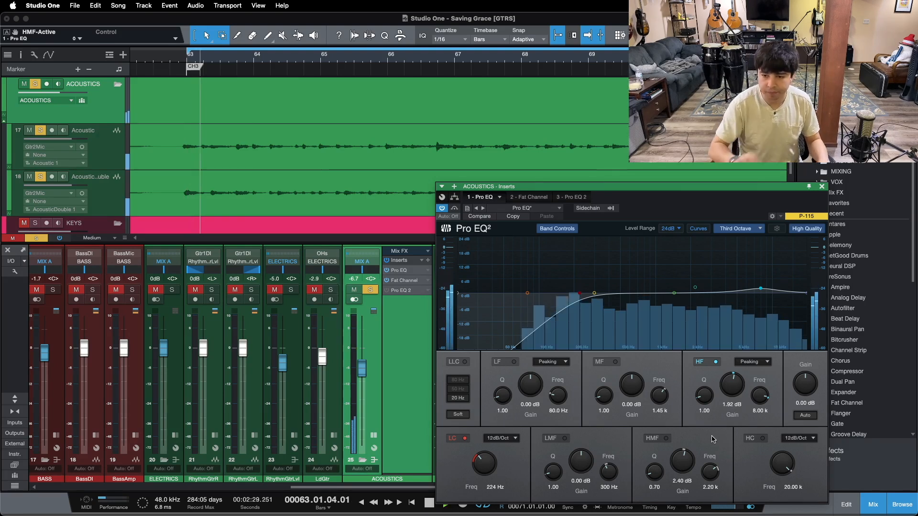
left_click(664, 439)
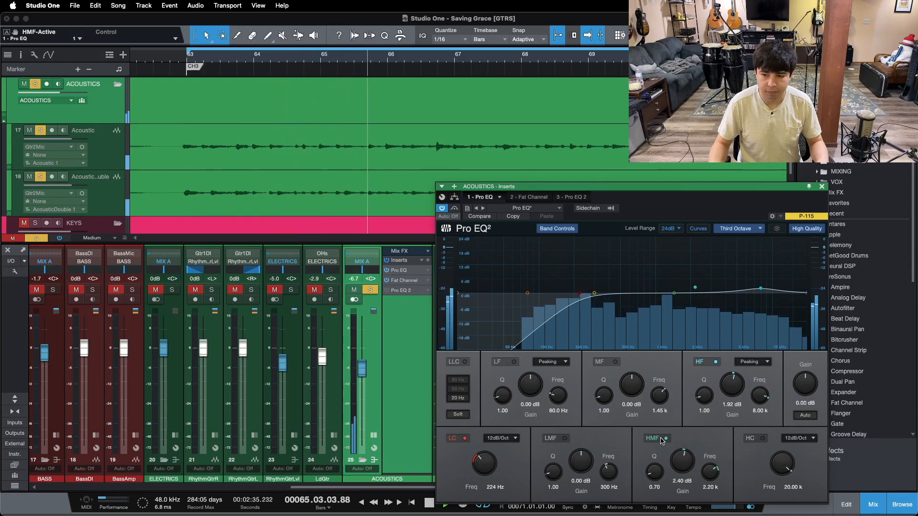
- Switch the HMF band off and back on during playback, showing and hiding the individual EQ curves along the way
left_click(663, 439)
left_click(698, 228)
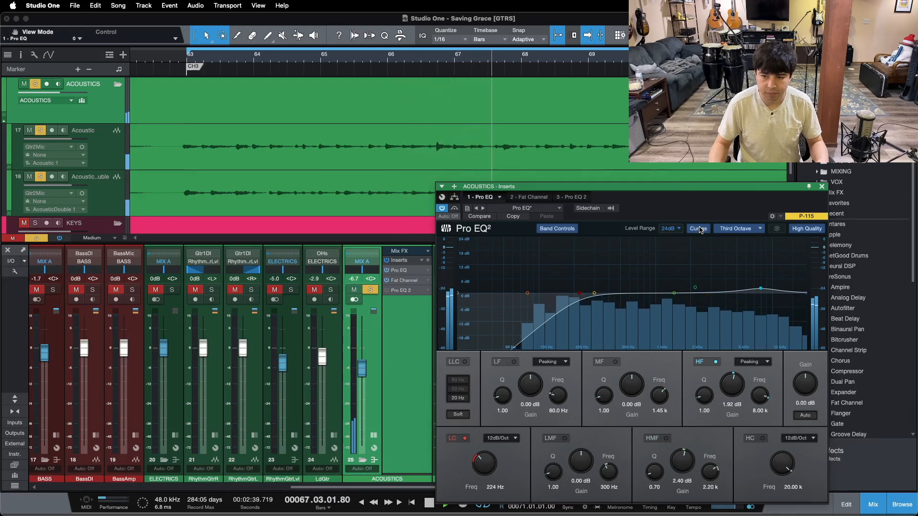
left_click(665, 439)
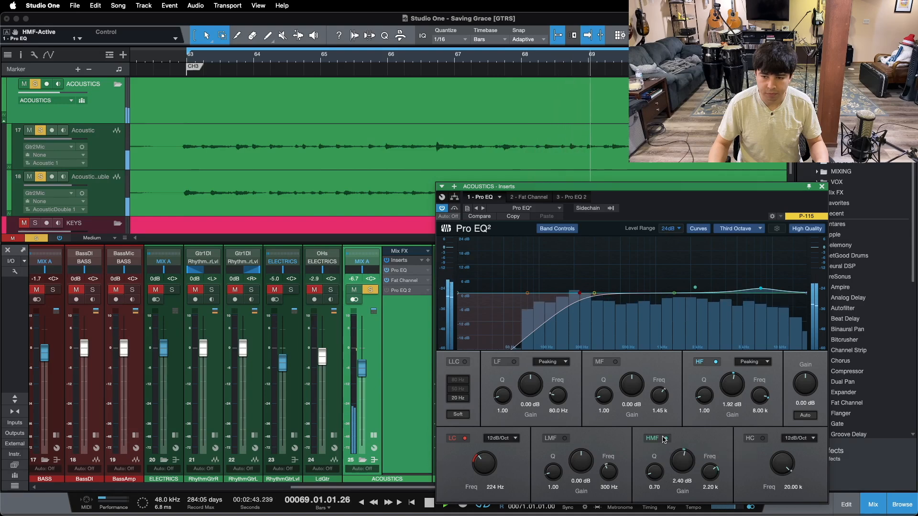
left_click(699, 228)
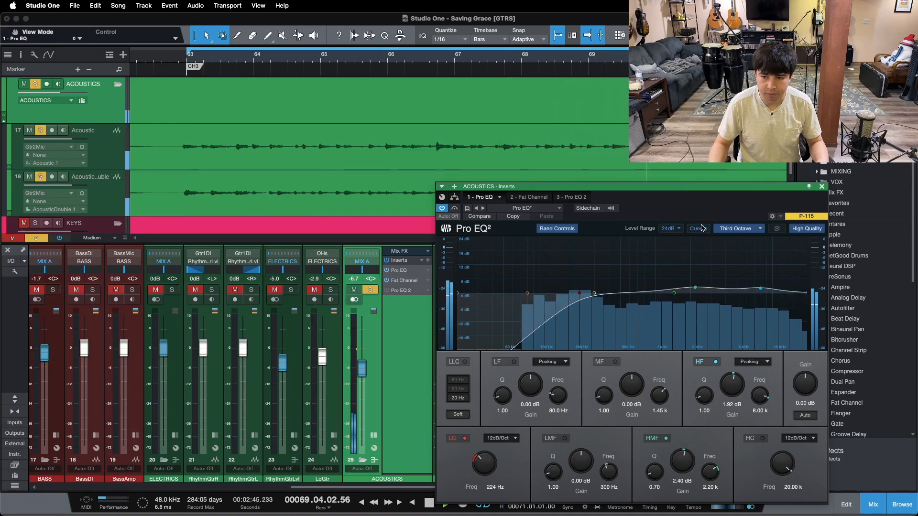
- Replay the acoustics from CH3, toggle the HMF band off and on for comparison, and stop playback
key("space")
key("space")
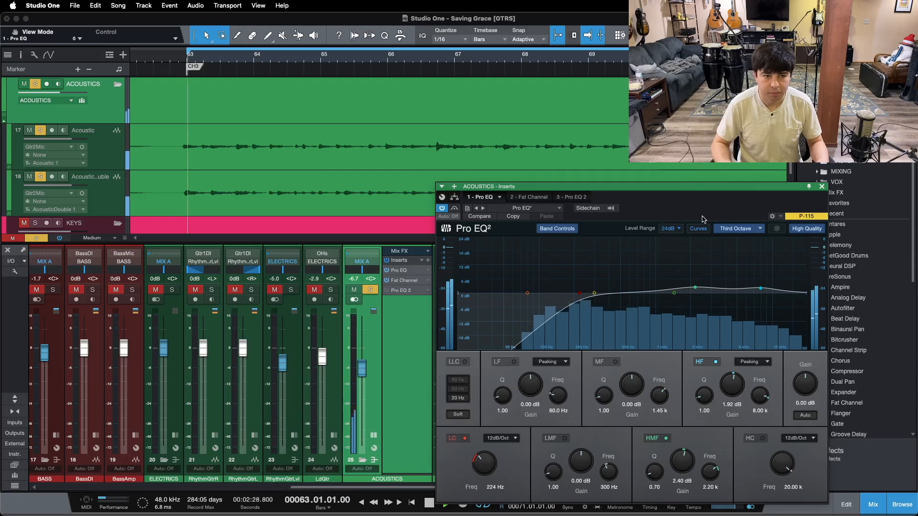
left_click(657, 440)
left_click(656, 440)
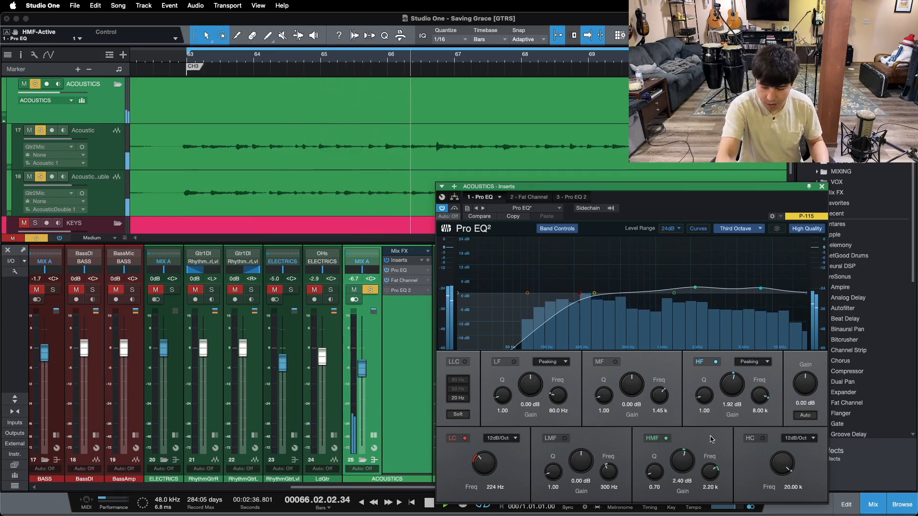
key("space")
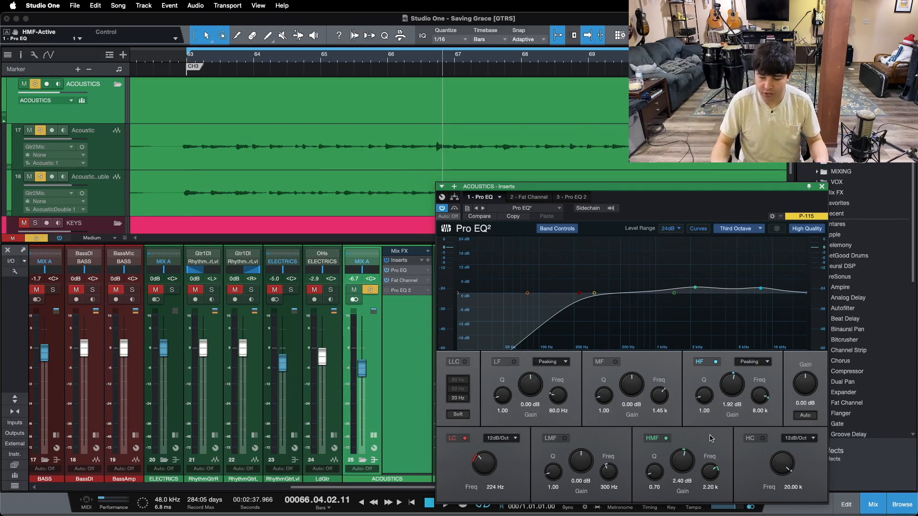
- Bring up the ACOUSTICS bus's second Pro EQ and activate it
left_click(580, 198)
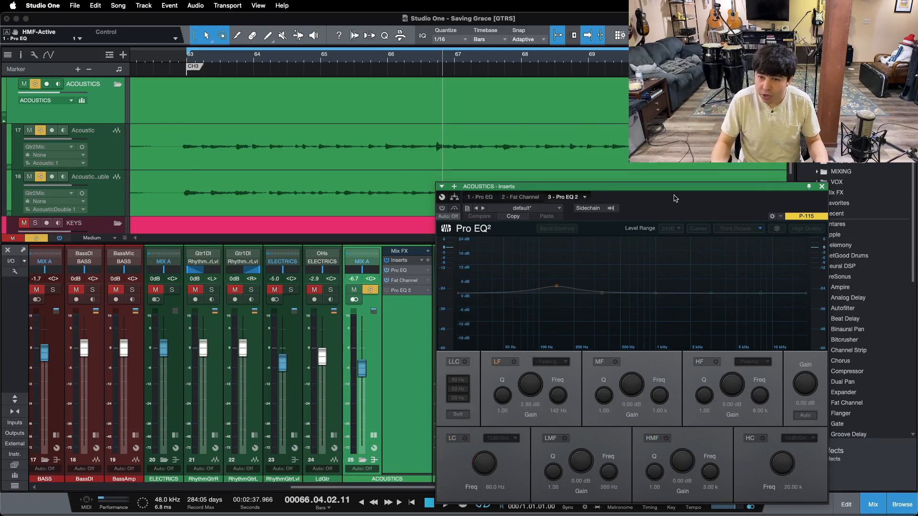
left_click(442, 208)
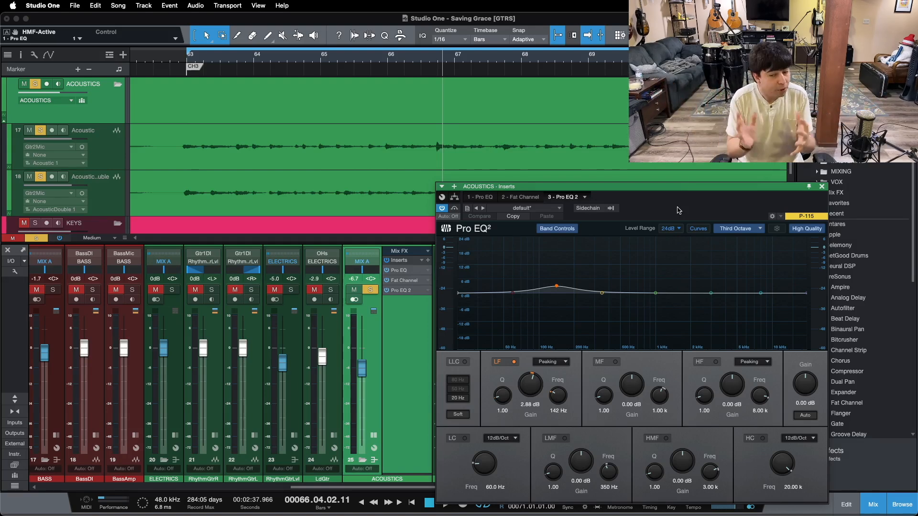
key("z")
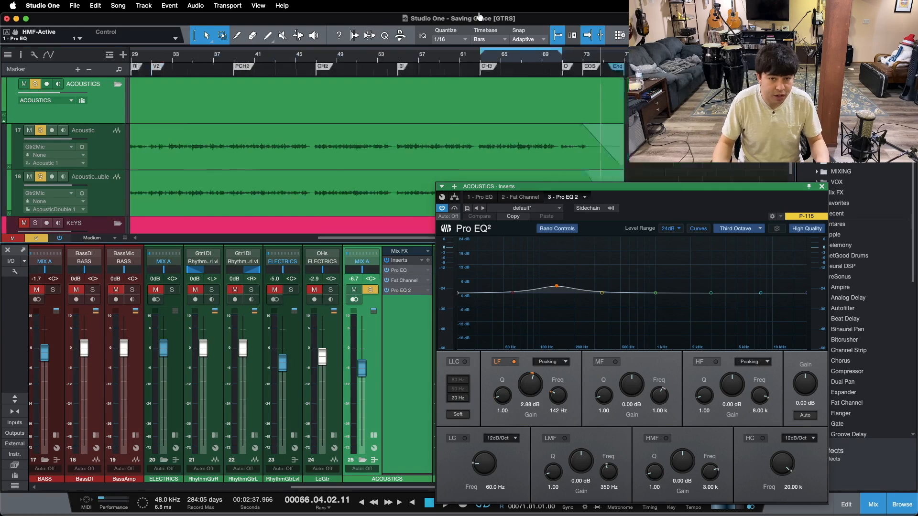
left_click_drag(605, 60, 486, 92)
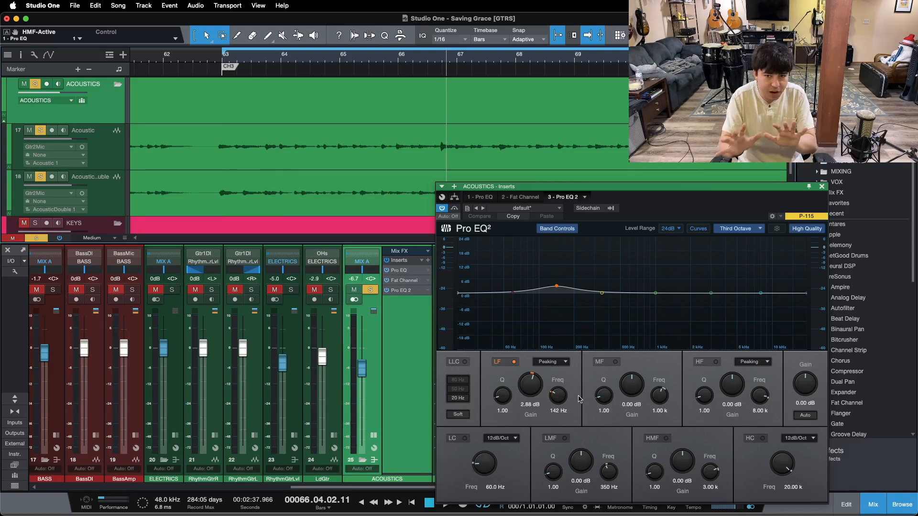
- Review the first Pro EQ and the Fat Channel compressor on the ACOUSTICS bus, returning to Pro EQ 2
left_click(491, 198)
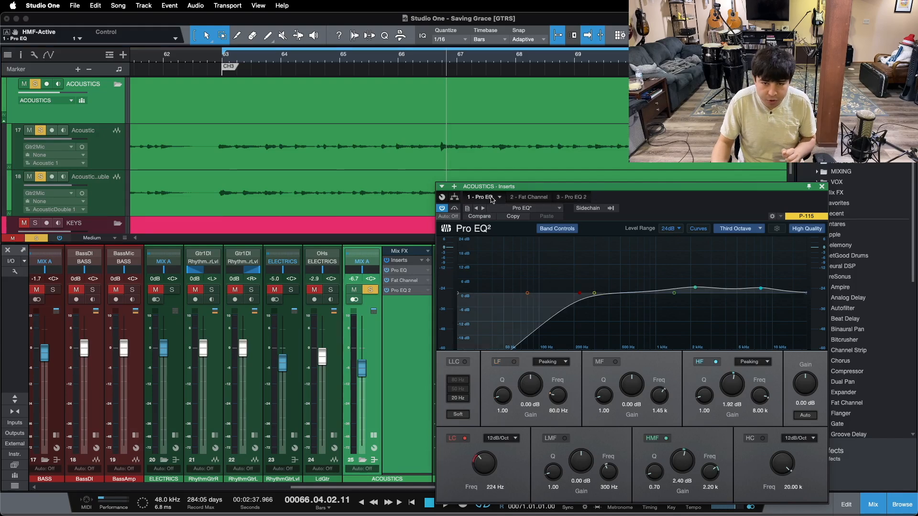
left_click(564, 197)
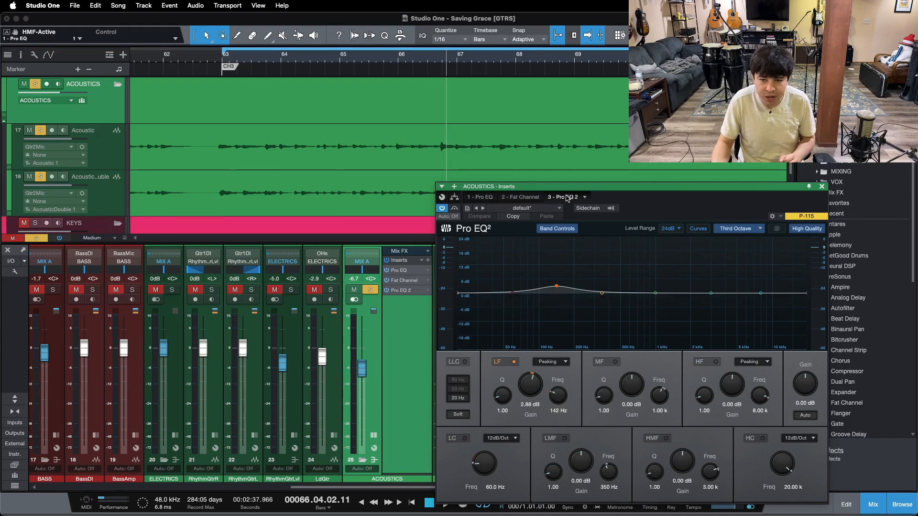
left_click(488, 200)
left_click(519, 198)
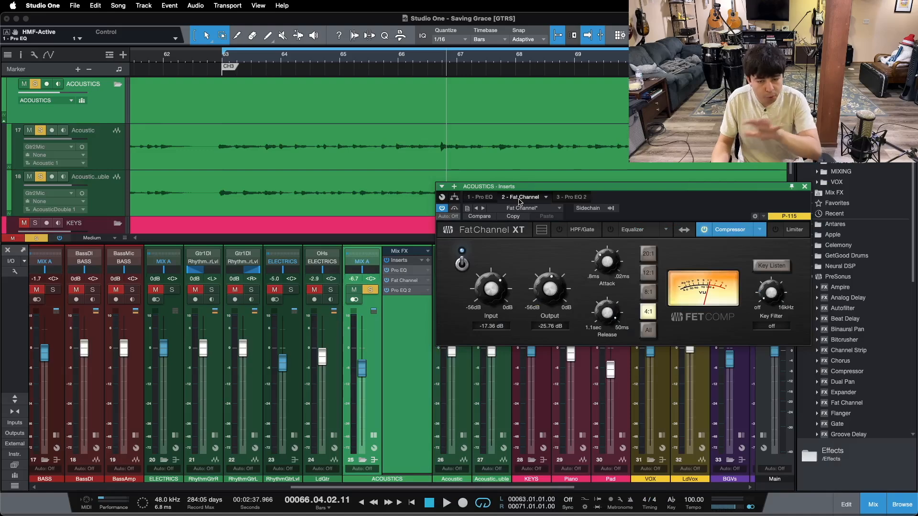
left_click(580, 199)
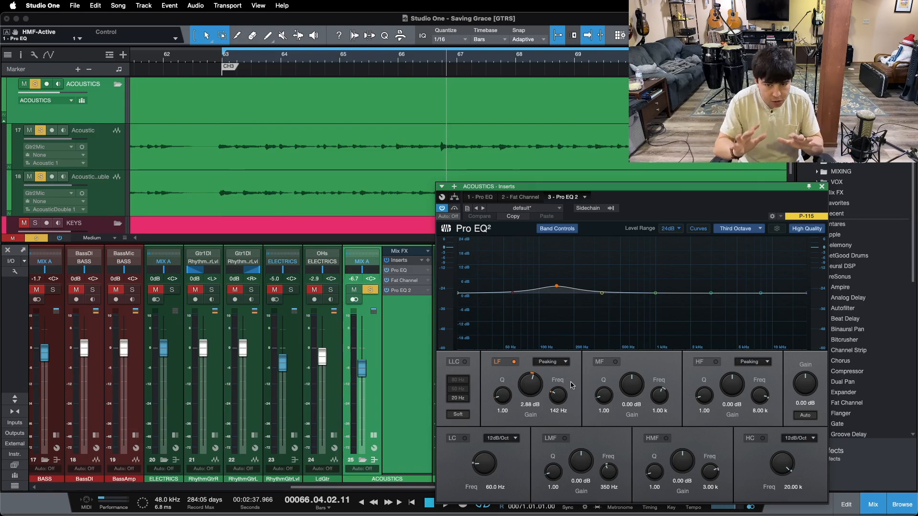
- Play the acoustics from CH3 with Pro EQ 2's LF band toggled off and on, leave the band enabled and stop playback
key("space")
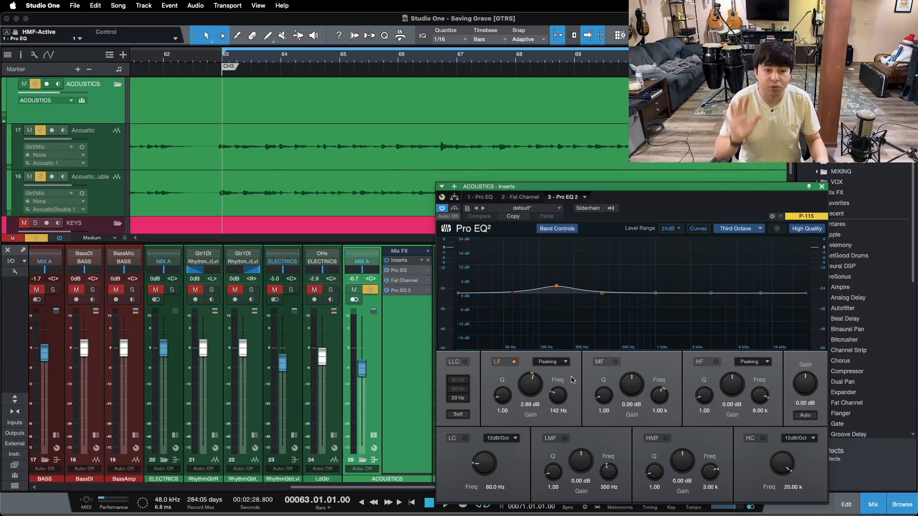
left_click(512, 362)
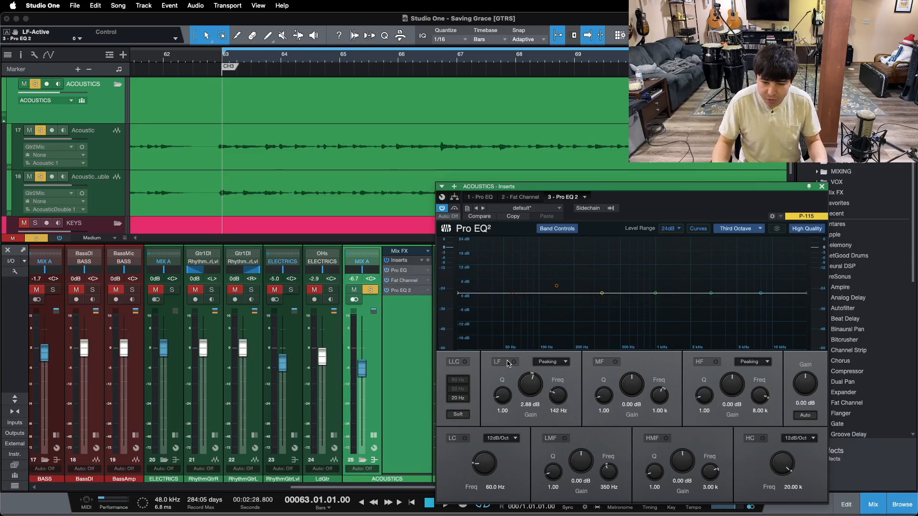
key("space")
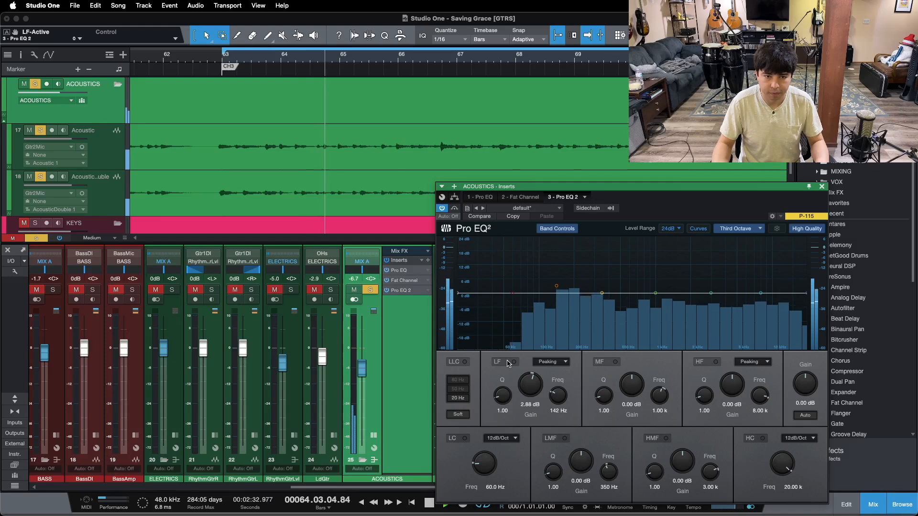
left_click(508, 364)
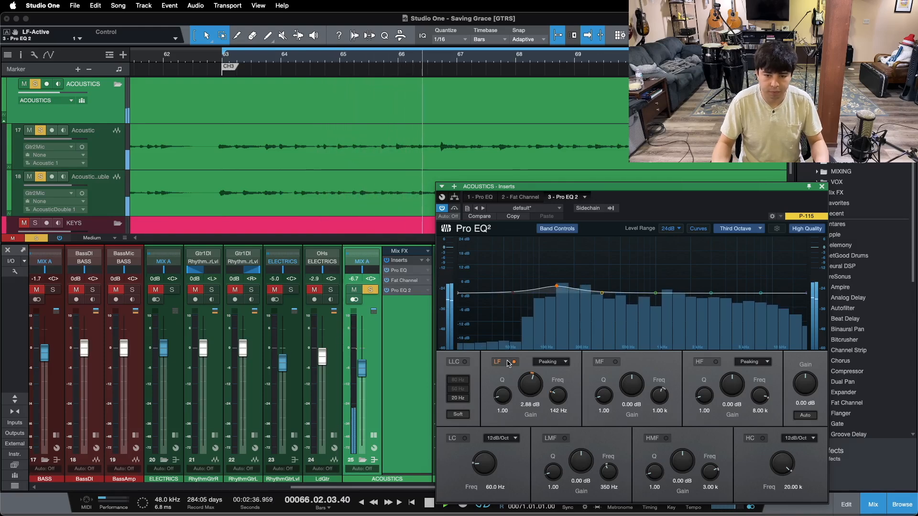
left_click(508, 364)
left_click(508, 364)
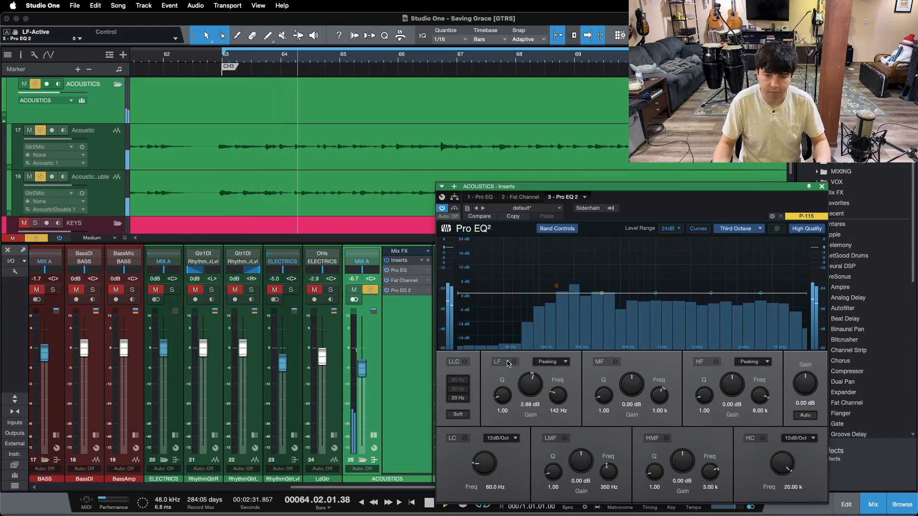
left_click(508, 364)
left_click(507, 364)
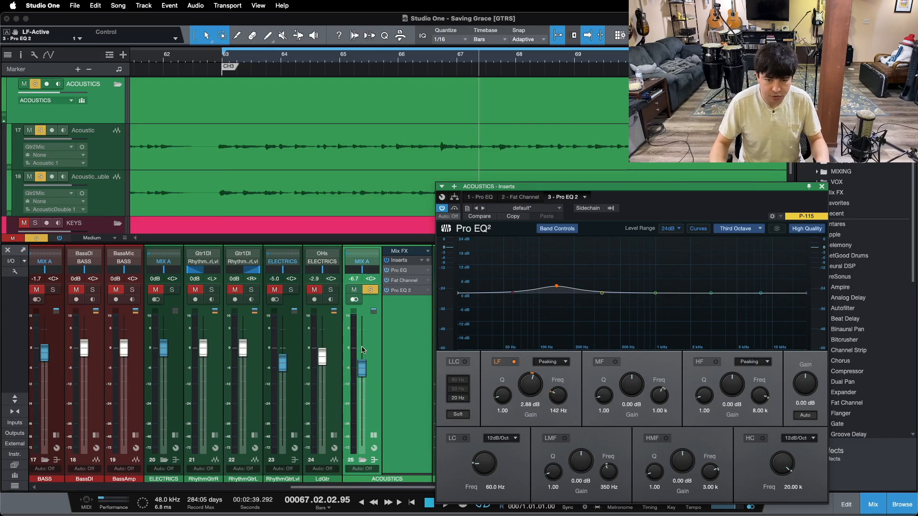
- Unsolo the ACOUSTICS bus, bring up its first Pro EQ and play the full mix from CH3
key("s")
key("KP_1")
left_click(399, 273)
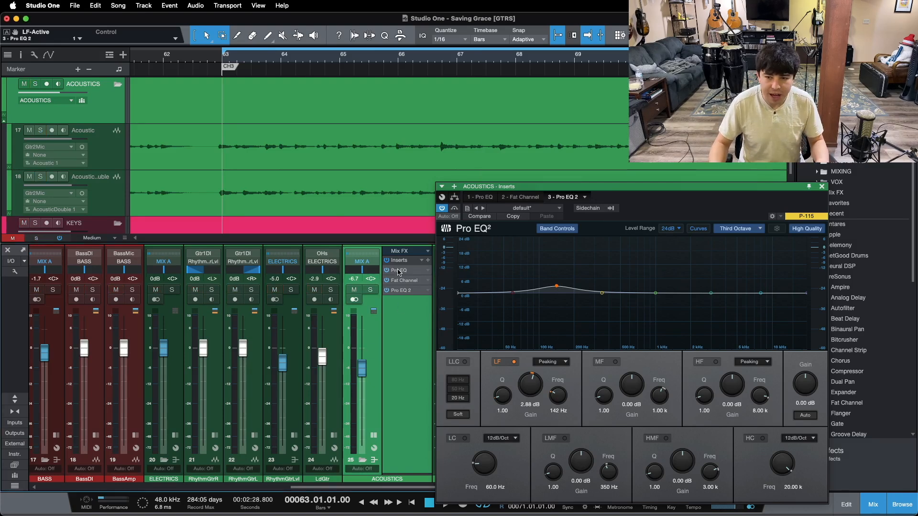
left_click(399, 271)
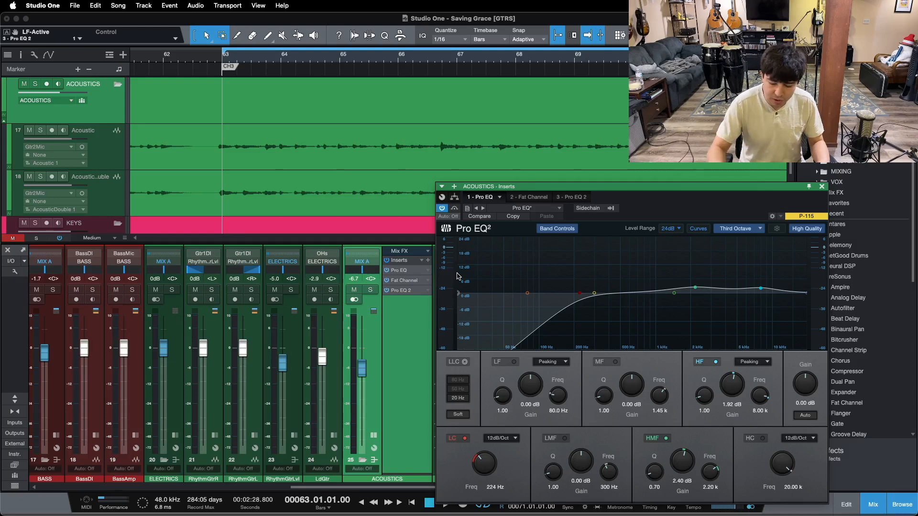
key("space")
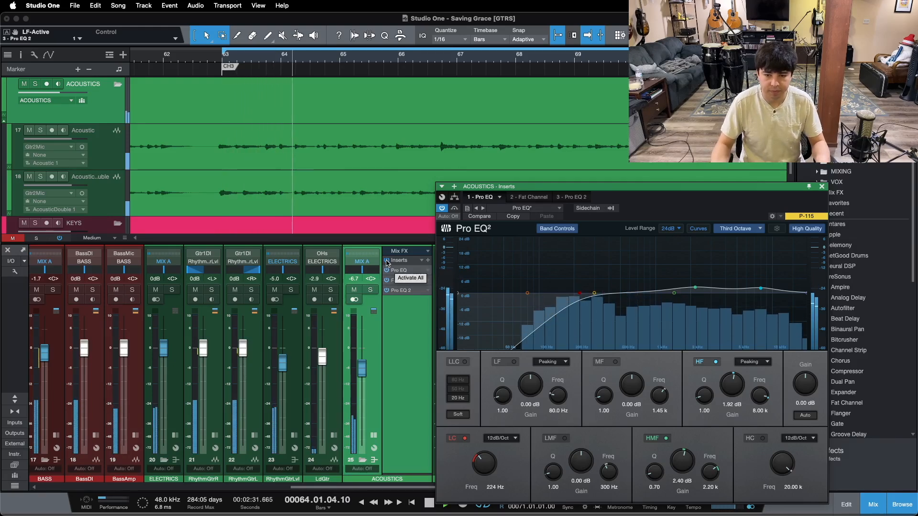
- Bypass and reactivate all ACOUSTICS inserts during full-mix playback, closing the plug-in window between the two
double_click(397, 49)
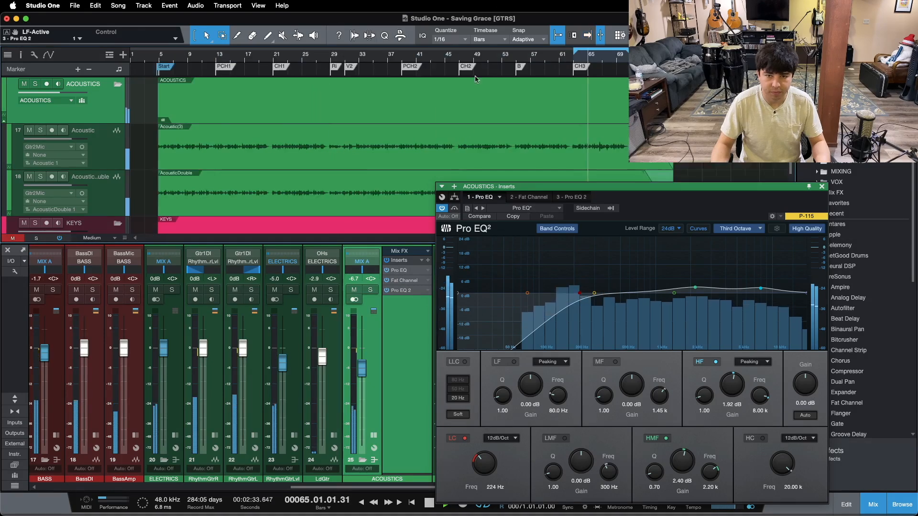
left_click(387, 261)
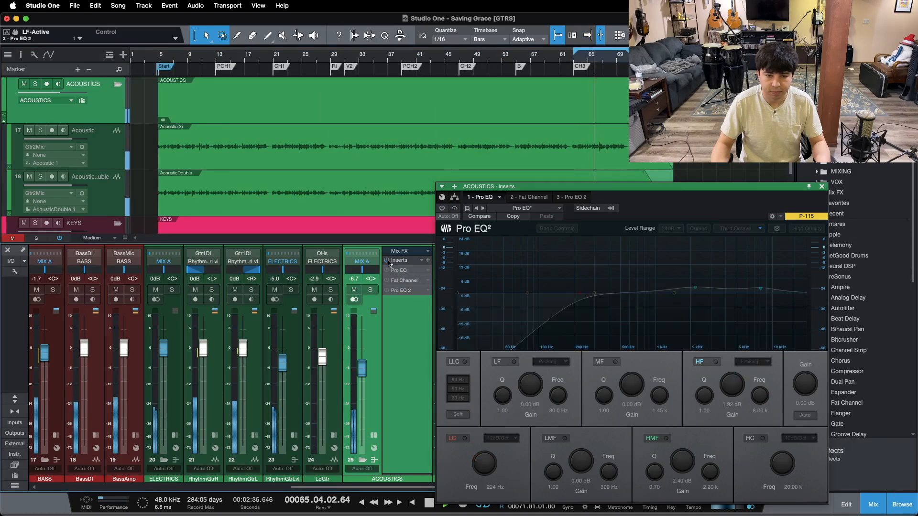
left_click(822, 187)
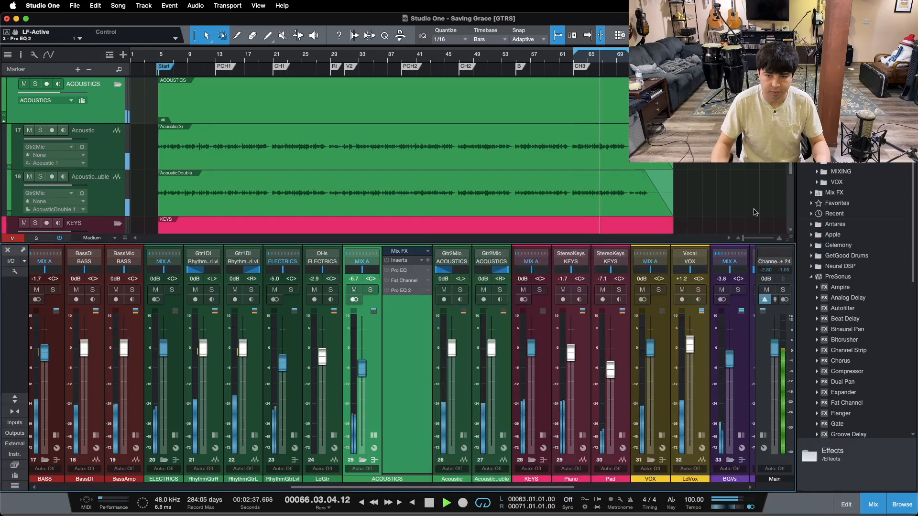
left_click(387, 261)
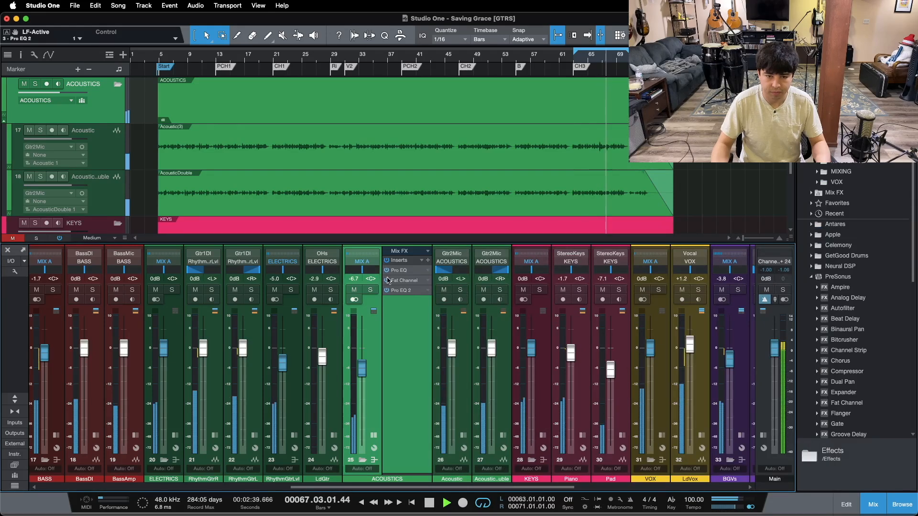
- Play the full mix from near the song's start, bypass and reactivate all ACOUSTICS inserts for comparison, and stop playback
left_click(172, 59)
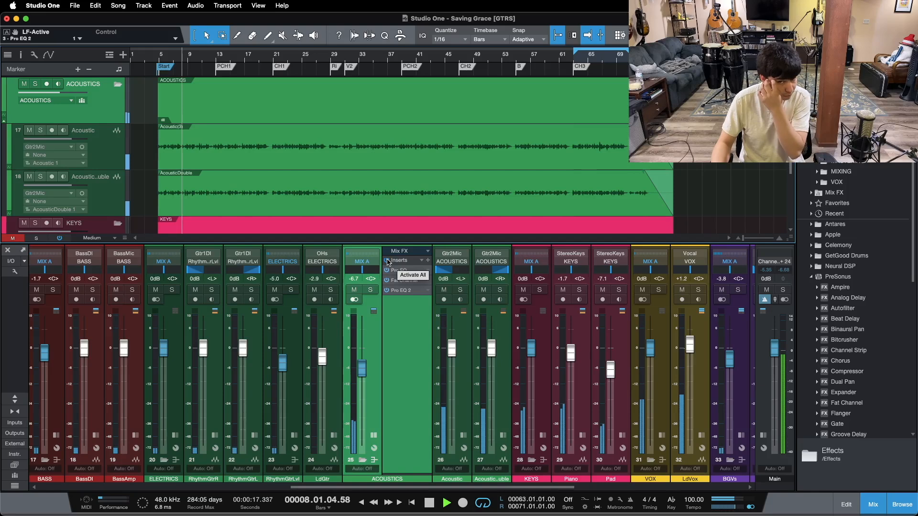
left_click(388, 261)
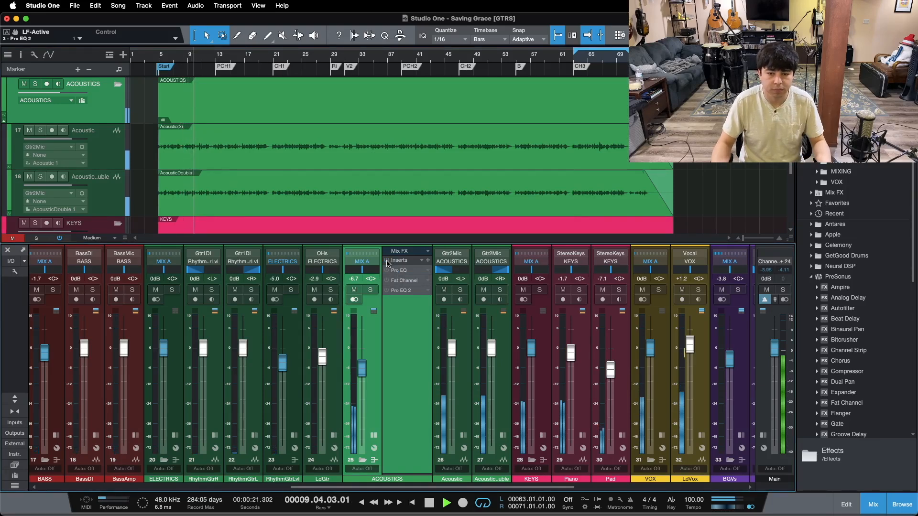
left_click(388, 261)
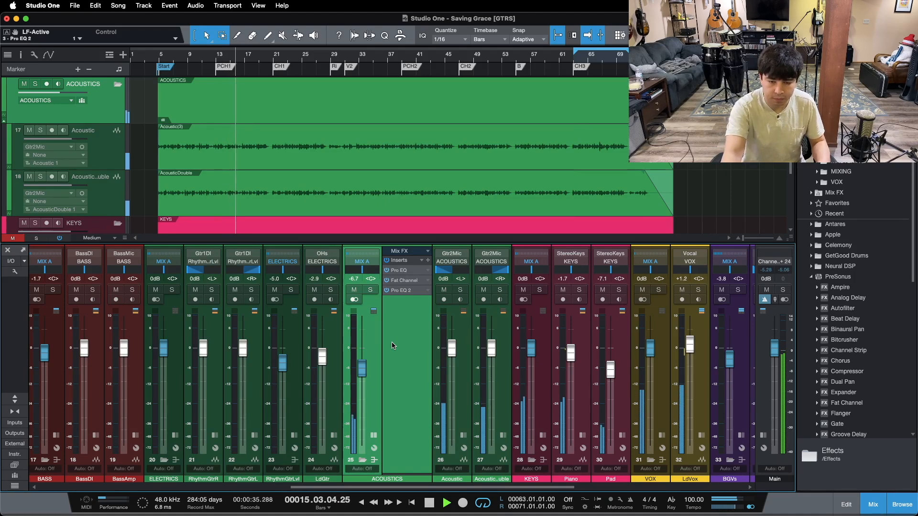
key("space")
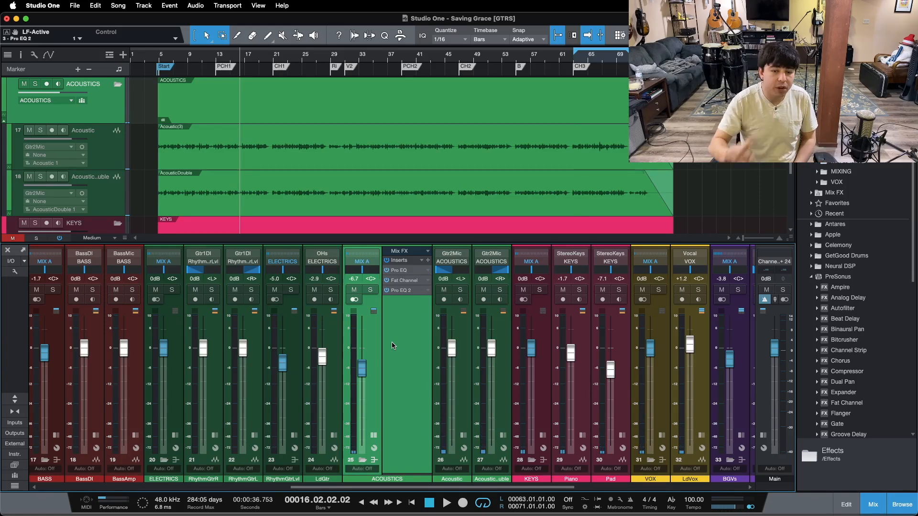
- Examine the ACOUSTICS insert chain again, covering the Pro EQ's HF boost, the FET compressor and Pro EQ 2's LF boost
left_click(401, 271)
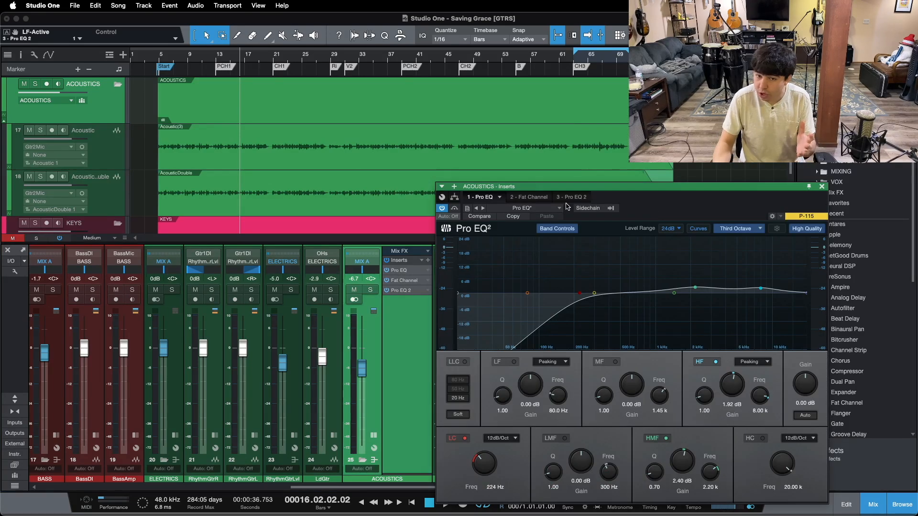
left_click(532, 197)
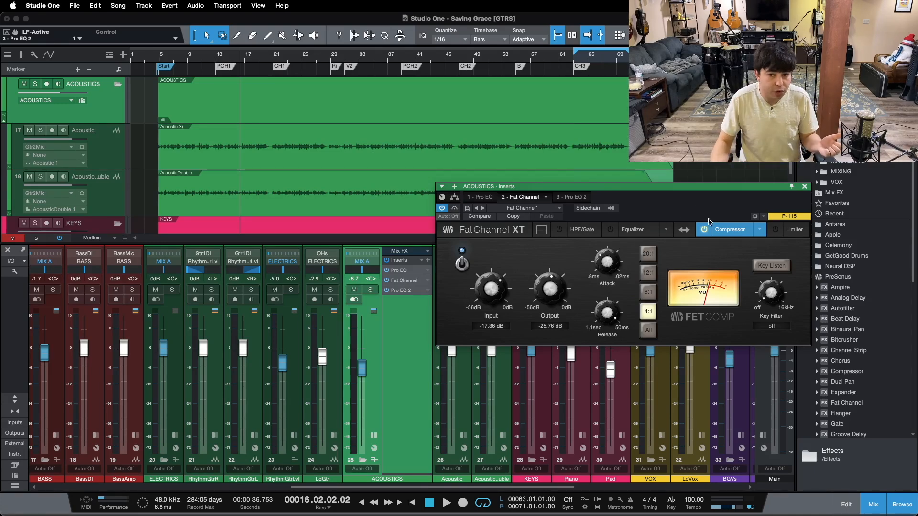
left_click(487, 198)
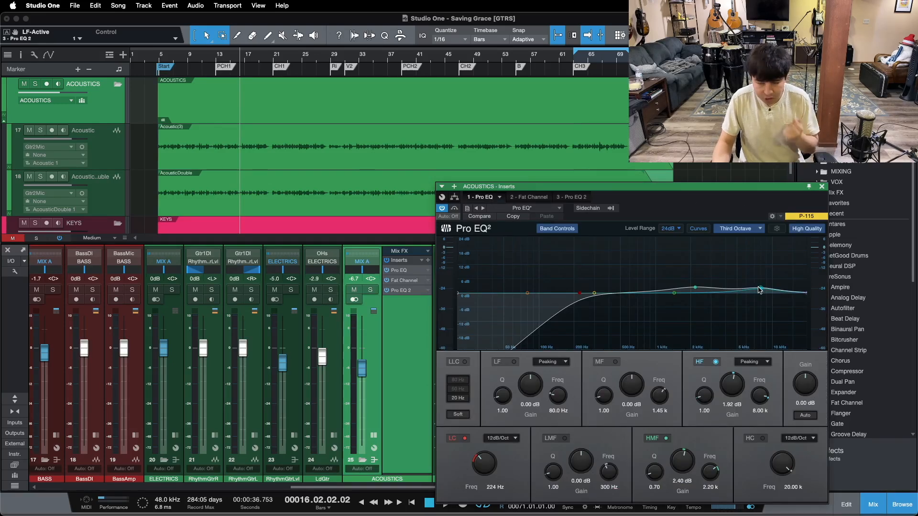
left_click(569, 198)
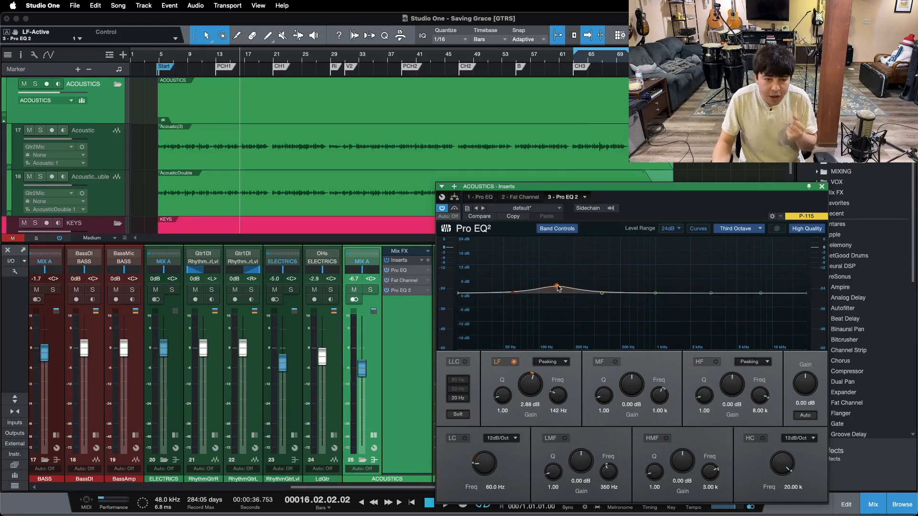